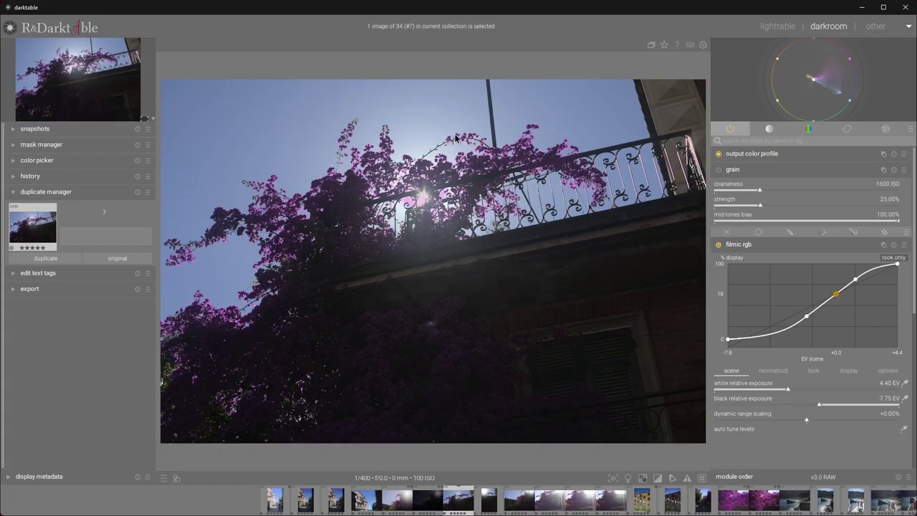
# Duplicate the photo, take a snapshot of the current edit, and go back to image #7
pyautogui.click(45, 258)
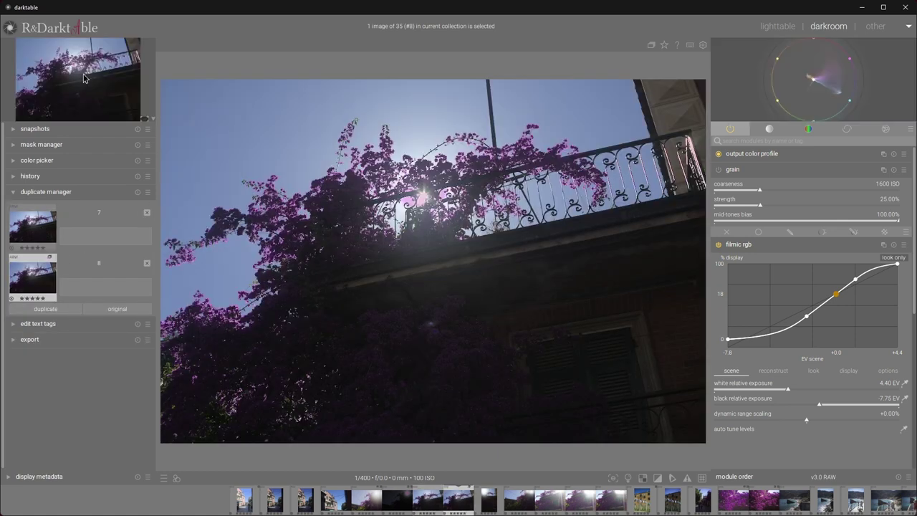
pyautogui.click(55, 128)
pyautogui.click(72, 151)
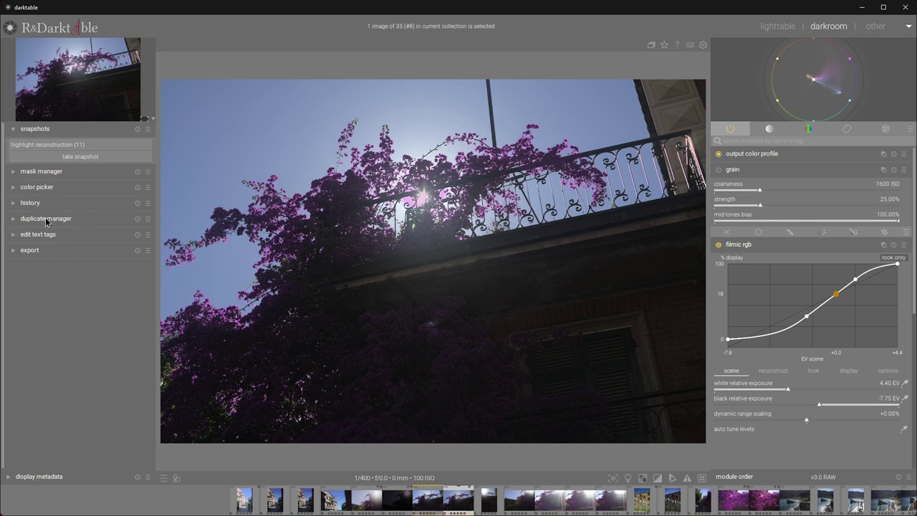
pyautogui.press('BackSpace')
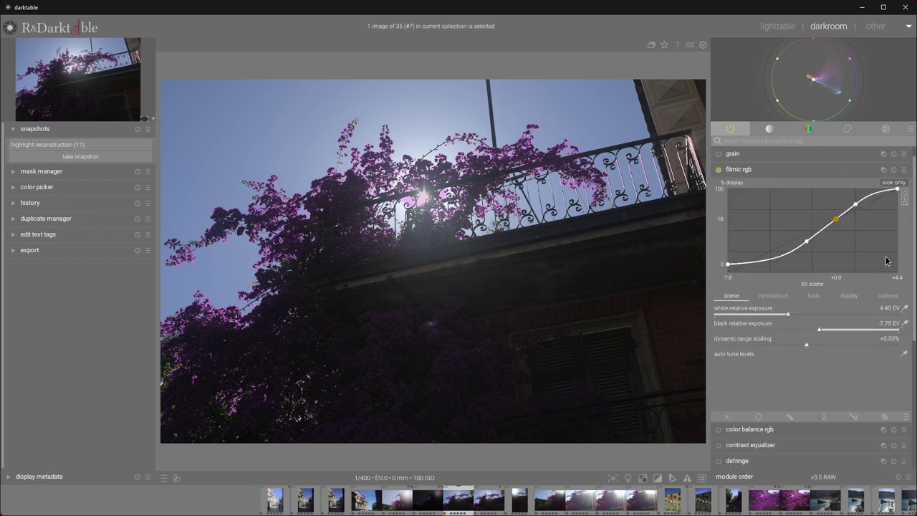
# Compare filmic's preserve chrominance set to no versus max RGB while zoomed in
pyautogui.click(893, 299)
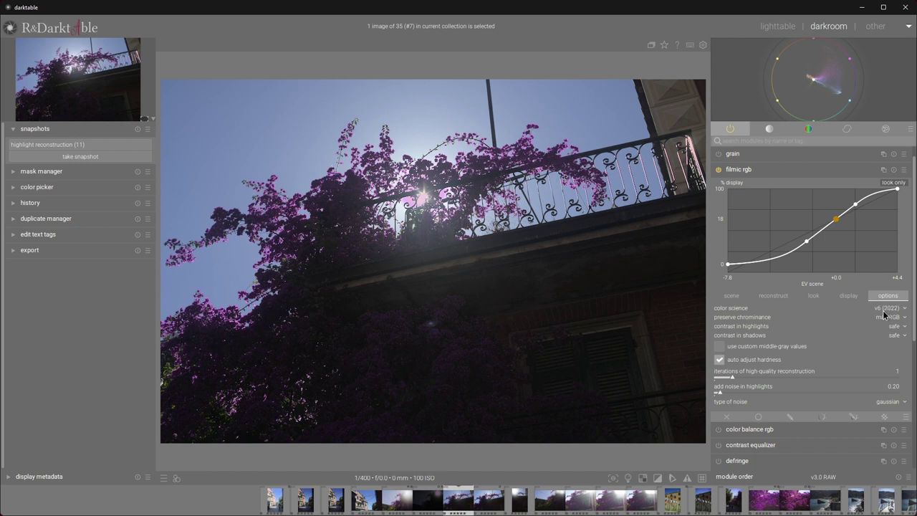
pyautogui.click(889, 318)
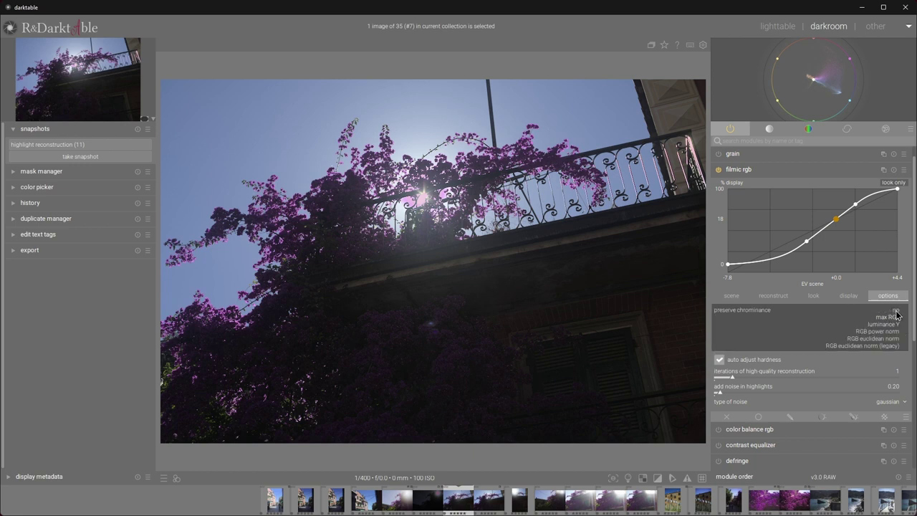
pyautogui.click(897, 313)
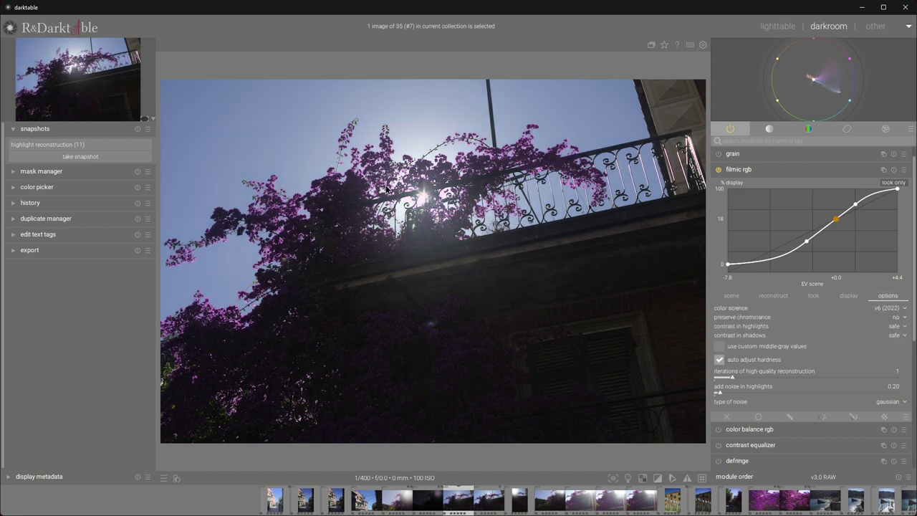
pyautogui.scroll(1, 257, 129)
pyautogui.scroll(2, 256, 130)
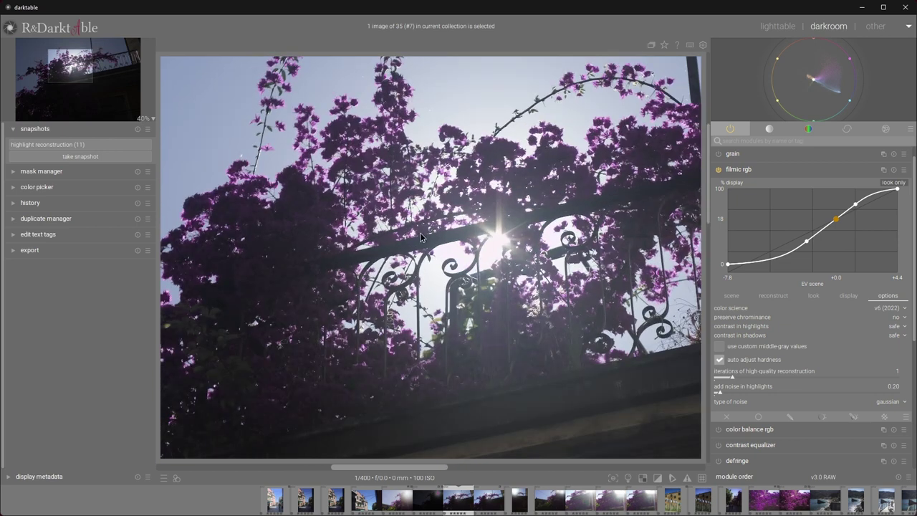
pyautogui.scroll(1, 433, 273)
pyautogui.scroll(2, 433, 273)
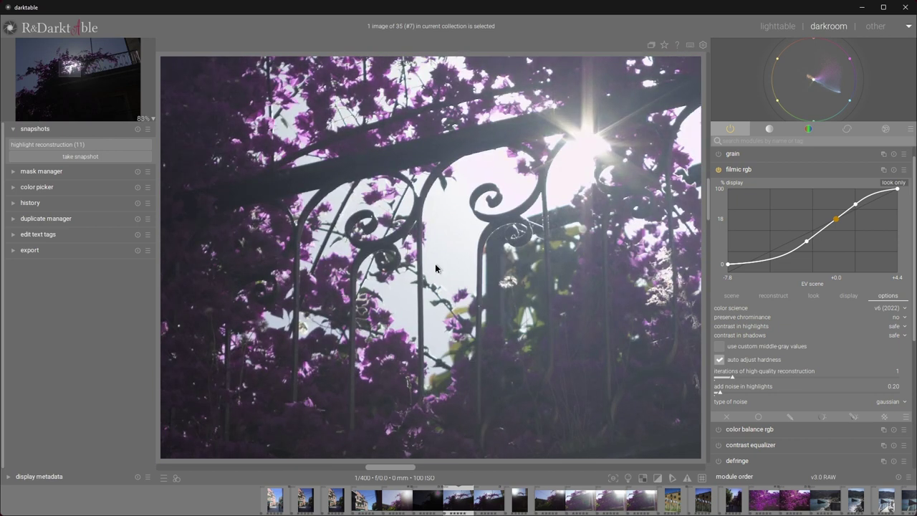
pyautogui.click(896, 319)
pyautogui.click(899, 324)
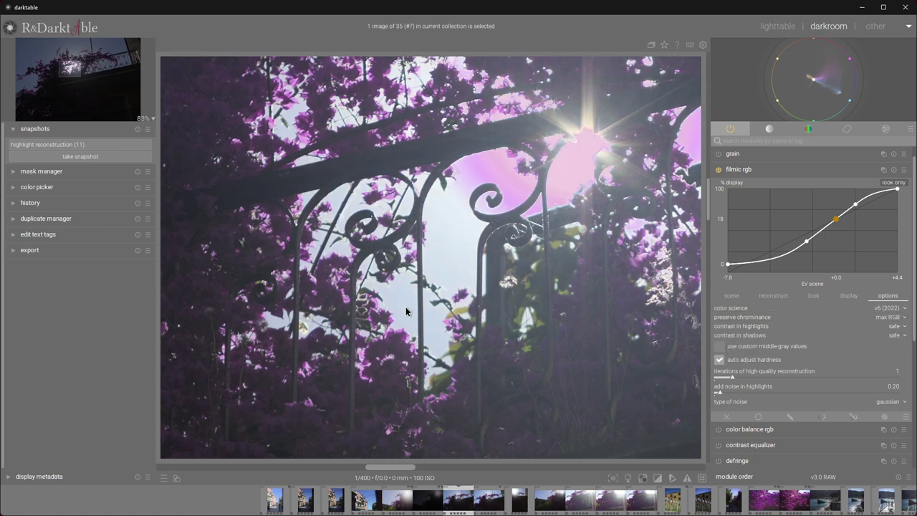
pyautogui.scroll(1, 421, 303)
pyautogui.scroll(1, 434, 287)
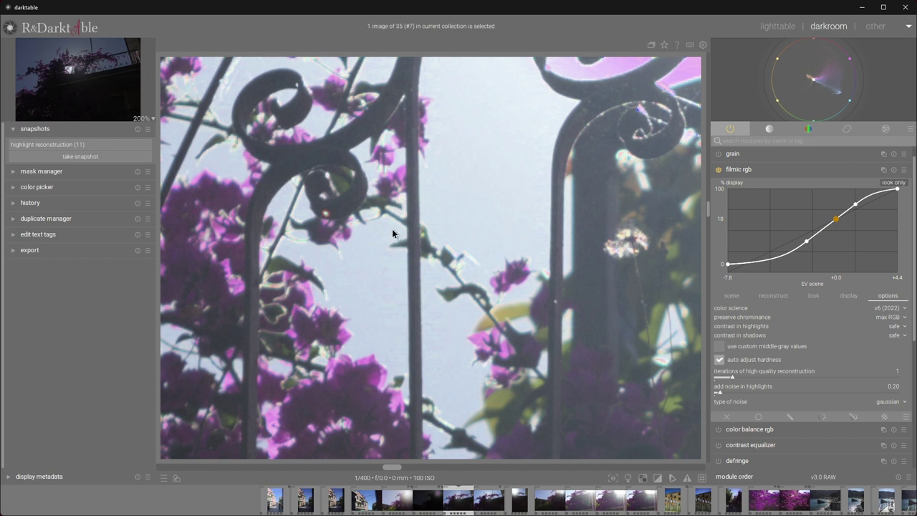
# Bring the sunburst behind the railing into view and settle preserve chrominance on 'no'
pyautogui.moveTo(393, 217); pyautogui.dragTo(359, 412)
pyautogui.scroll(-1, 467, 237)
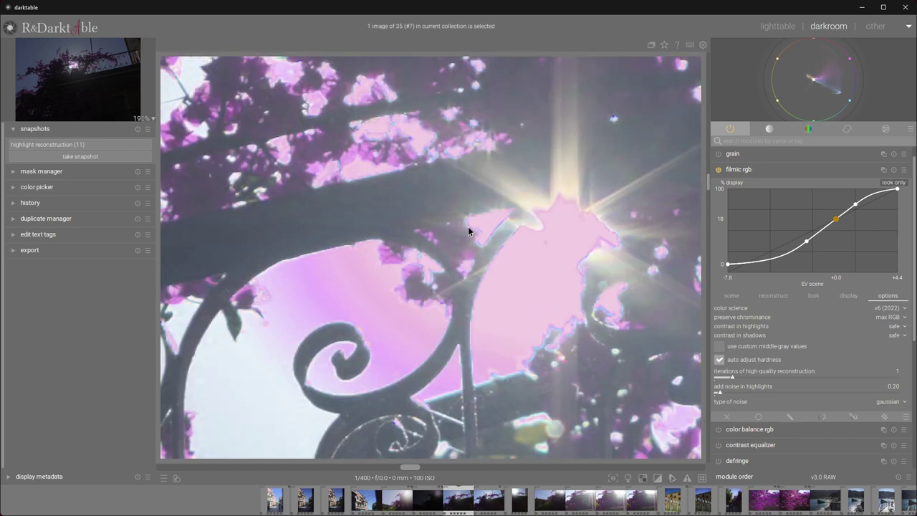
pyautogui.scroll(-2, 467, 230)
pyautogui.scroll(-2, 467, 230)
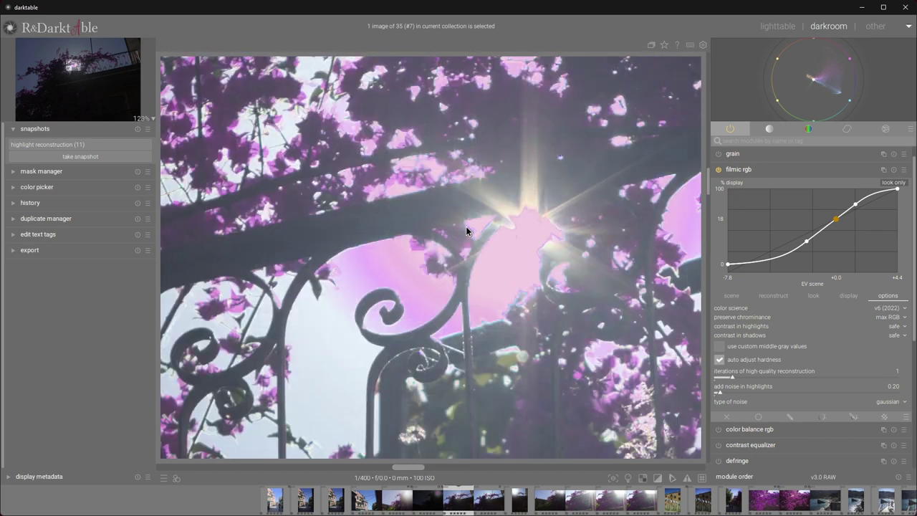
pyautogui.scroll(3, 465, 229)
pyautogui.click(889, 319)
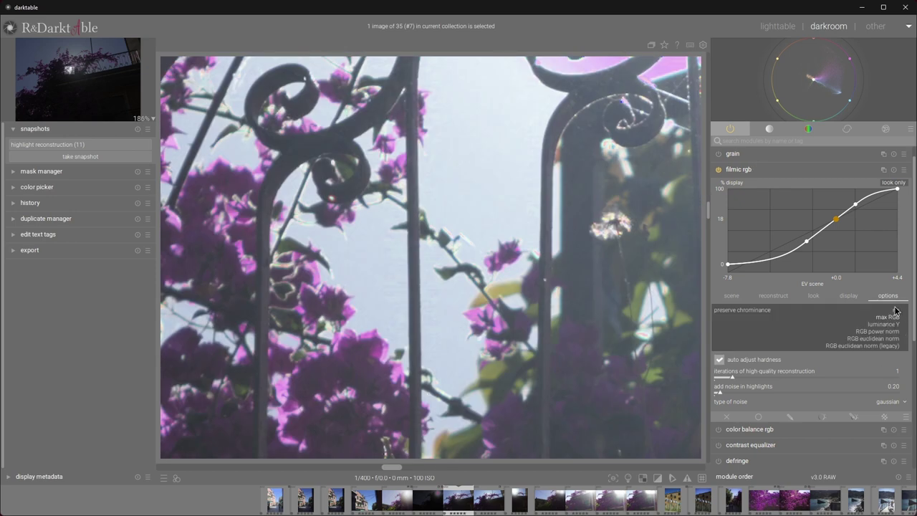
pyautogui.click(895, 309)
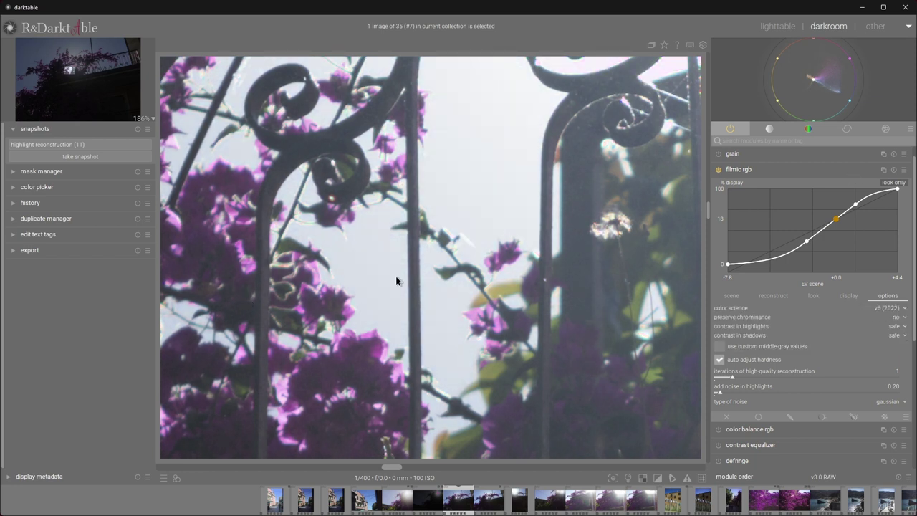
pyautogui.scroll(-3, 397, 216)
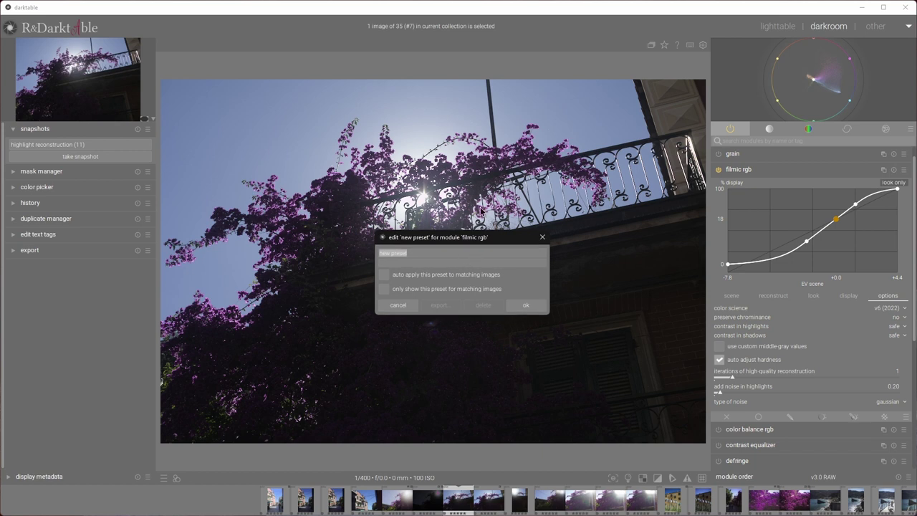
# Store the filmic preset 'NO preservation' with auto-apply to matching images enabled
pyautogui.write('NO')
pyautogui.click(385, 276)
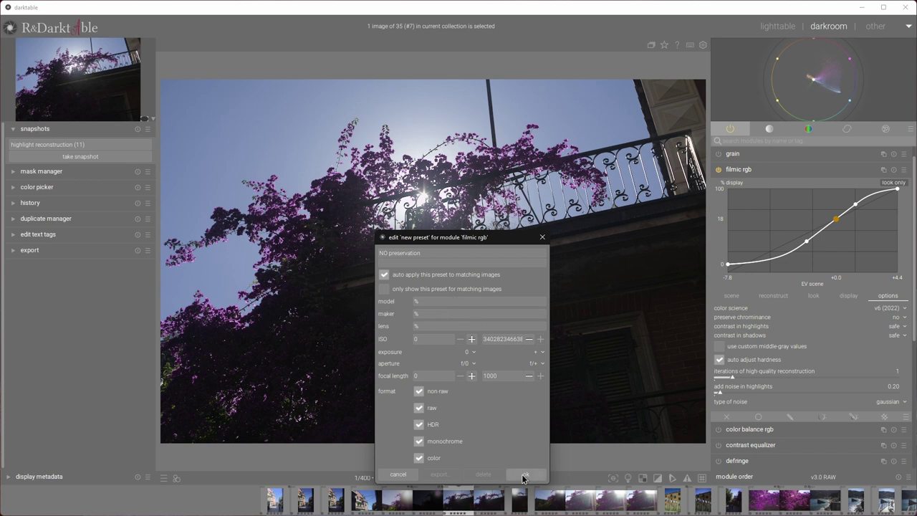
pyautogui.click(525, 475)
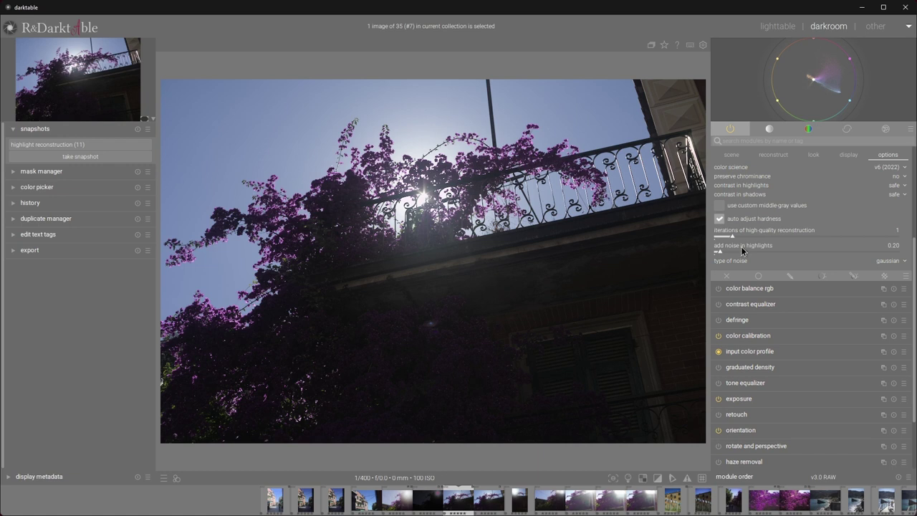
# Raise exposure from +1.000 EV to +2.43 EV in the exposure module
pyautogui.scroll(1, 759, 365)
pyautogui.click(755, 429)
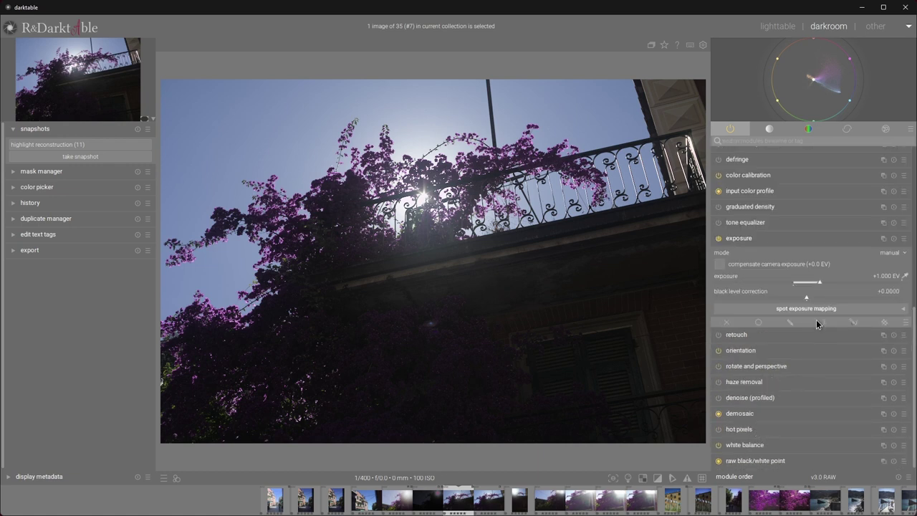
pyautogui.moveTo(827, 281); pyautogui.dragTo(864, 282)
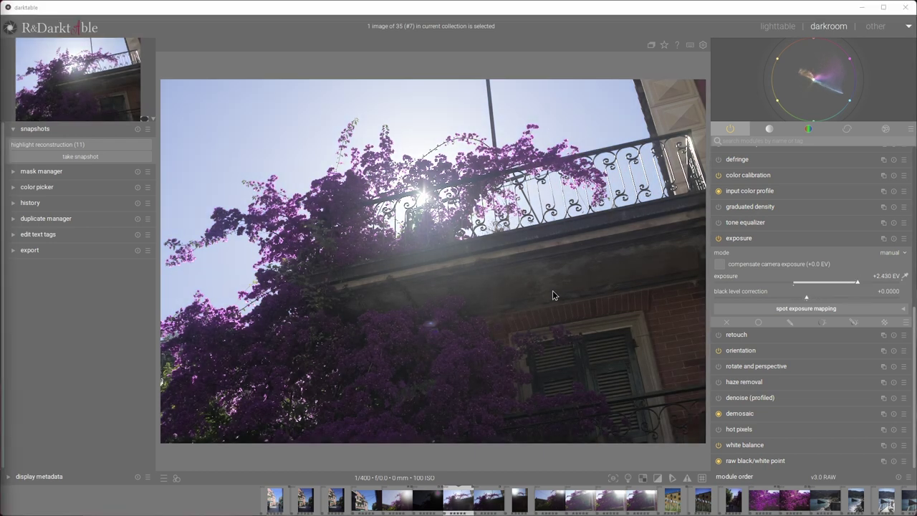
# With color assessment on, set color calibration to daylight illuminant at about 4555 K
pyautogui.click(764, 176)
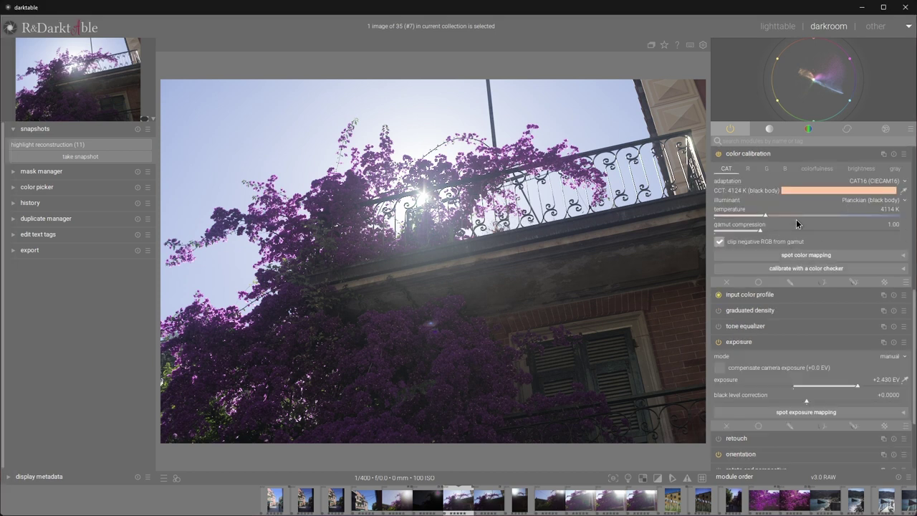
pyautogui.click(627, 478)
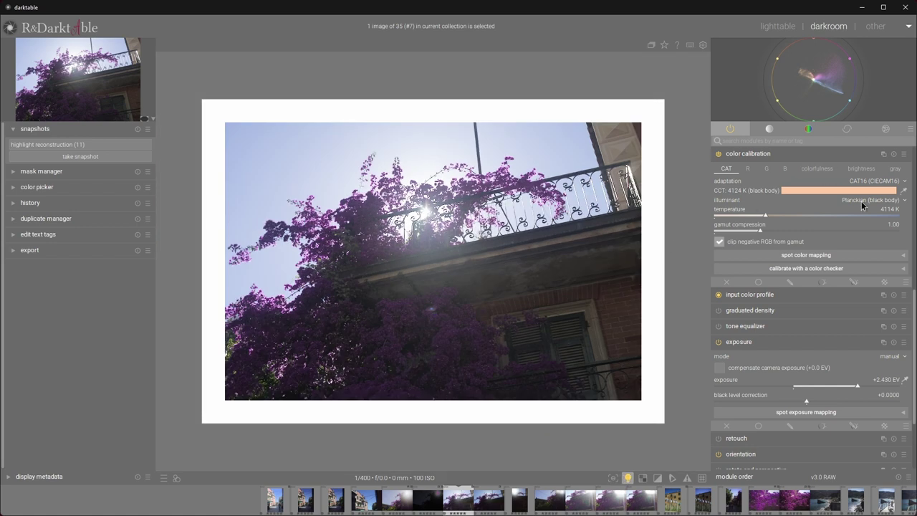
pyautogui.click(864, 206)
pyautogui.click(873, 177)
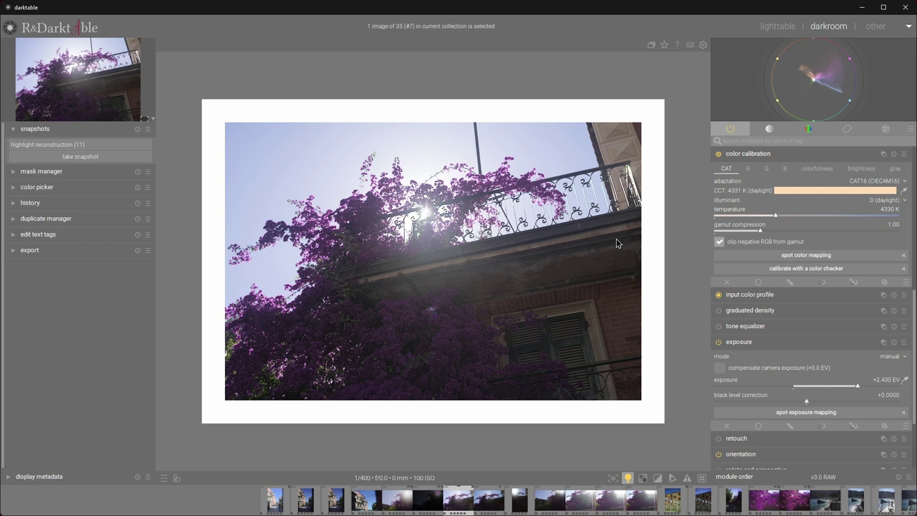
pyautogui.click(780, 214)
pyautogui.click(784, 213)
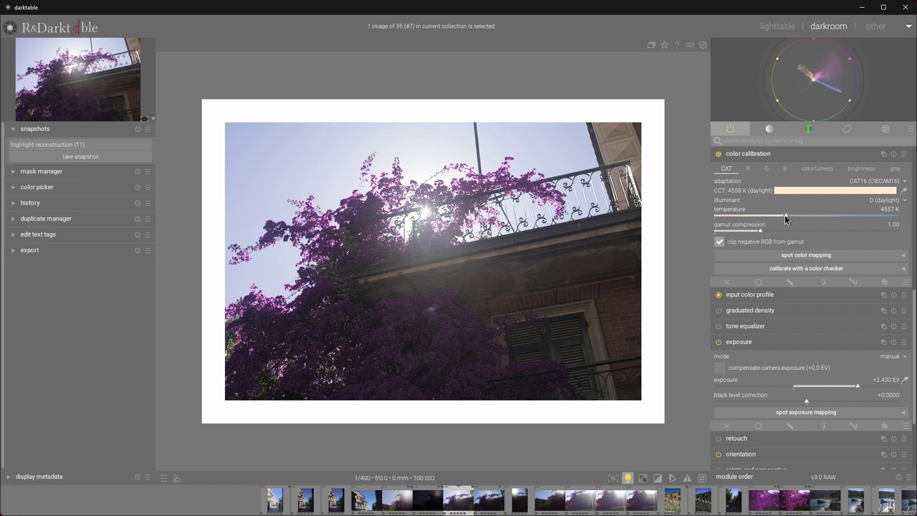
pyautogui.scroll(-1, 782, 220)
pyautogui.scroll(10, 814, 323)
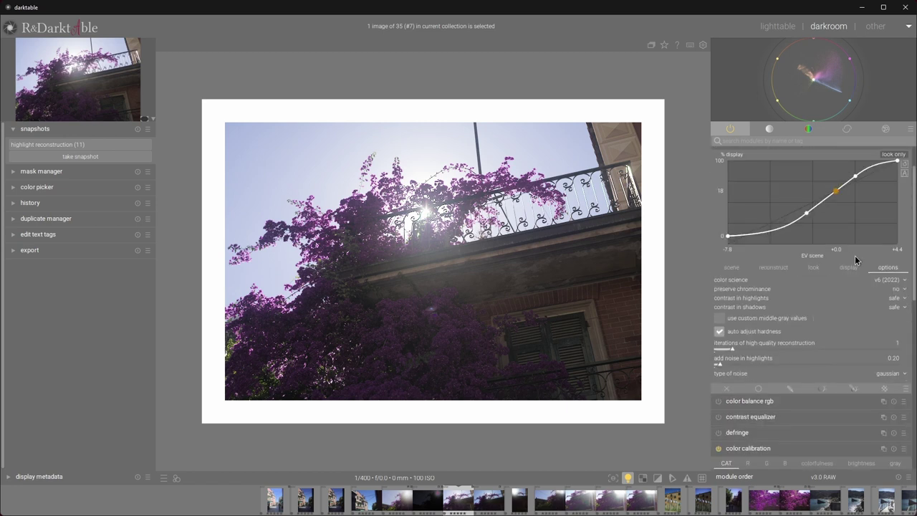
# In filmic's look settings, cut latitude to 0.10% and raise contrast to 1.505
pyautogui.scroll(-1, 763, 187)
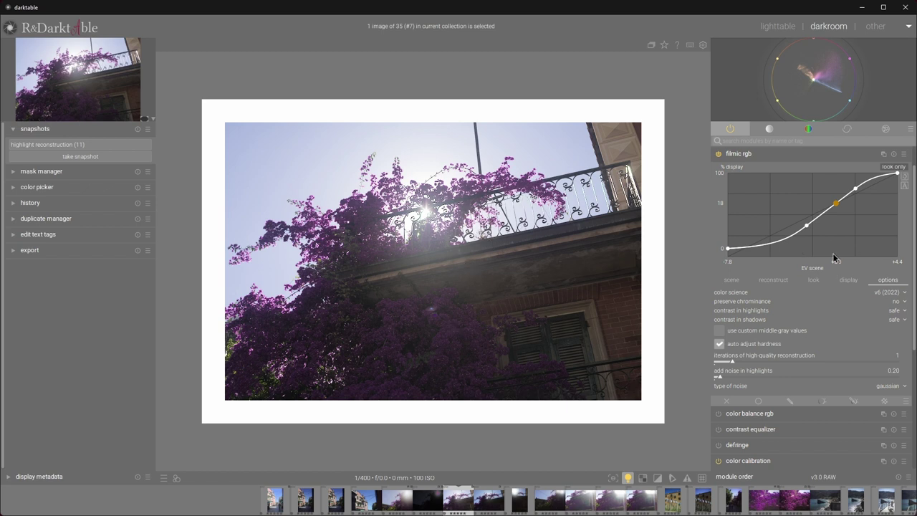
pyautogui.click(813, 280)
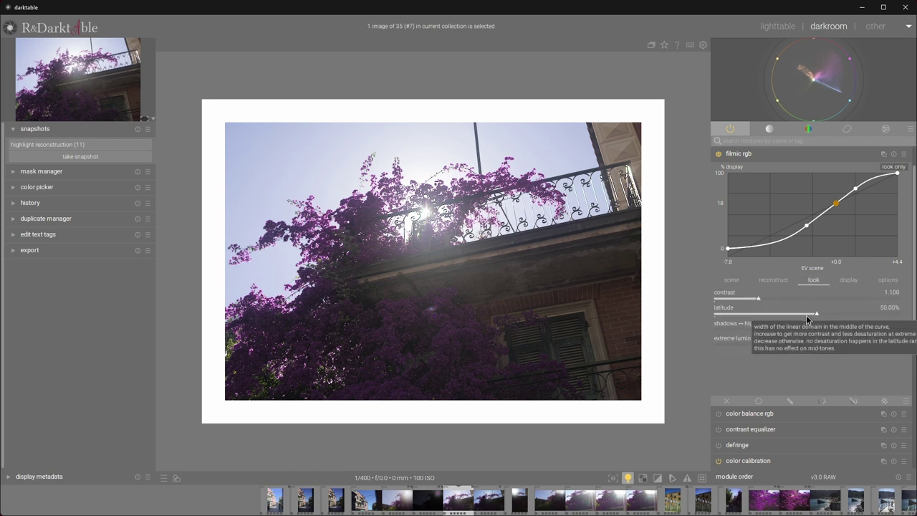
pyautogui.moveTo(806, 316); pyautogui.dragTo(713, 328)
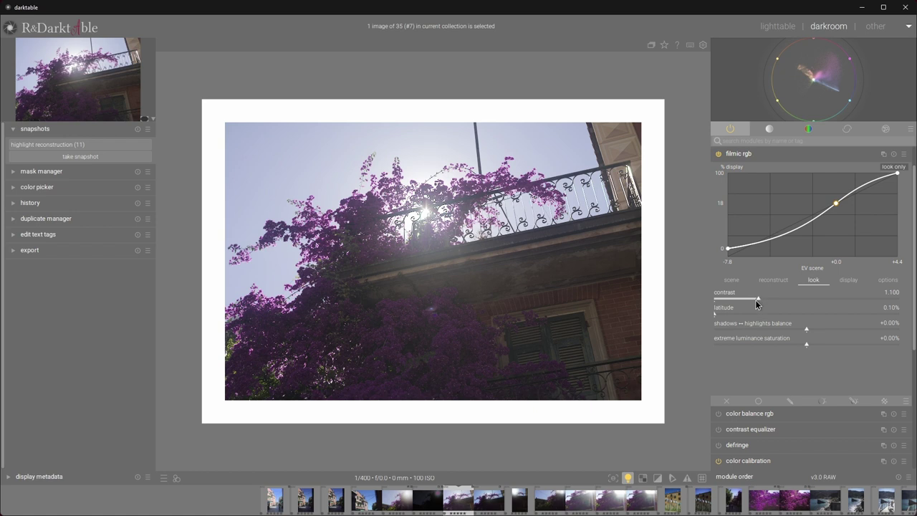
pyautogui.moveTo(759, 298); pyautogui.dragTo(788, 299)
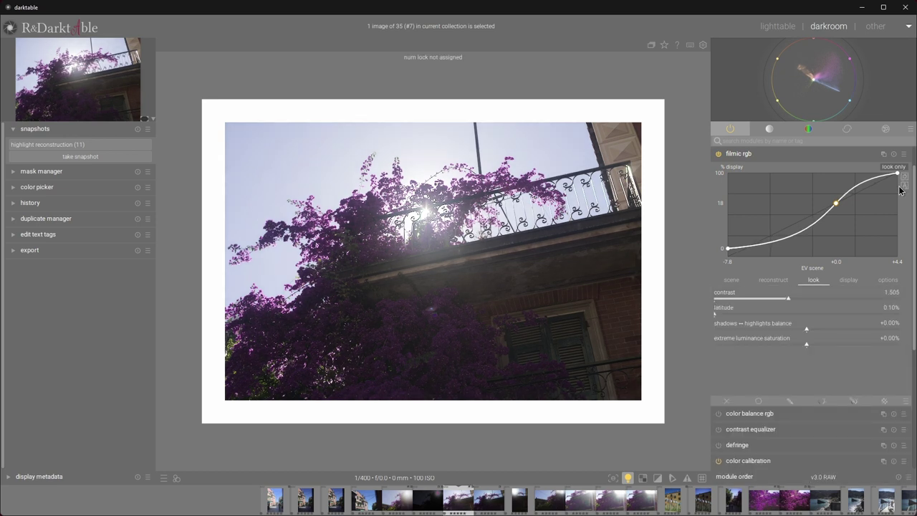
pyautogui.click(731, 280)
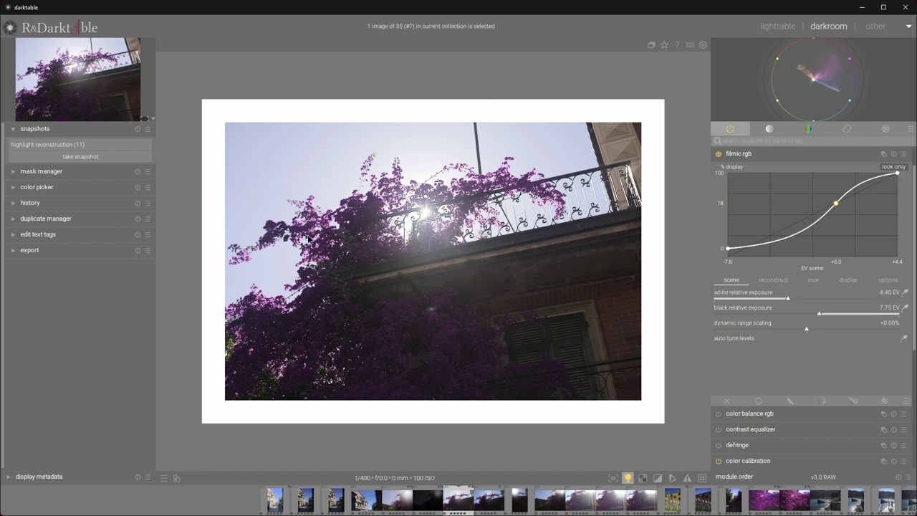
# Lower filmic's white relative exposure to about 3.45 EV and turn off colour assessment mode
pyautogui.click(781, 299)
pyautogui.moveTo(780, 300); pyautogui.dragTo(762, 299)
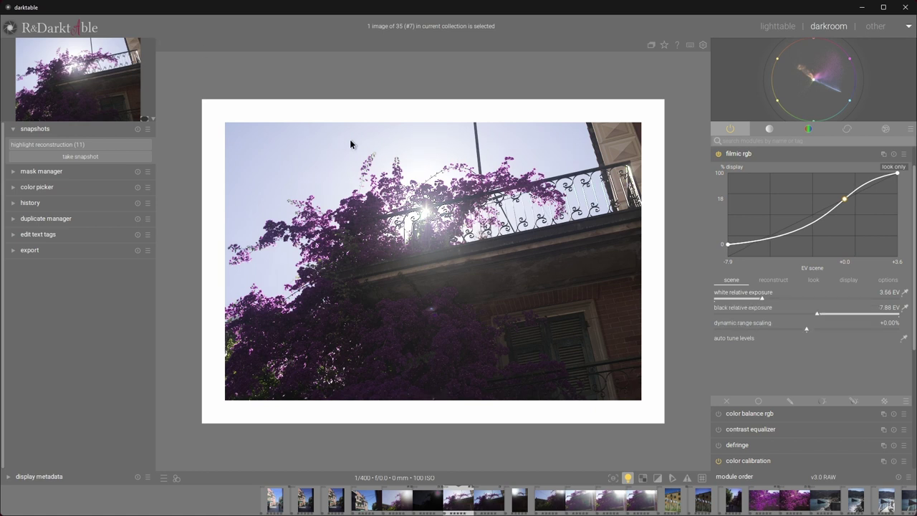
pyautogui.scroll(2, 405, 180)
pyautogui.scroll(1, 403, 180)
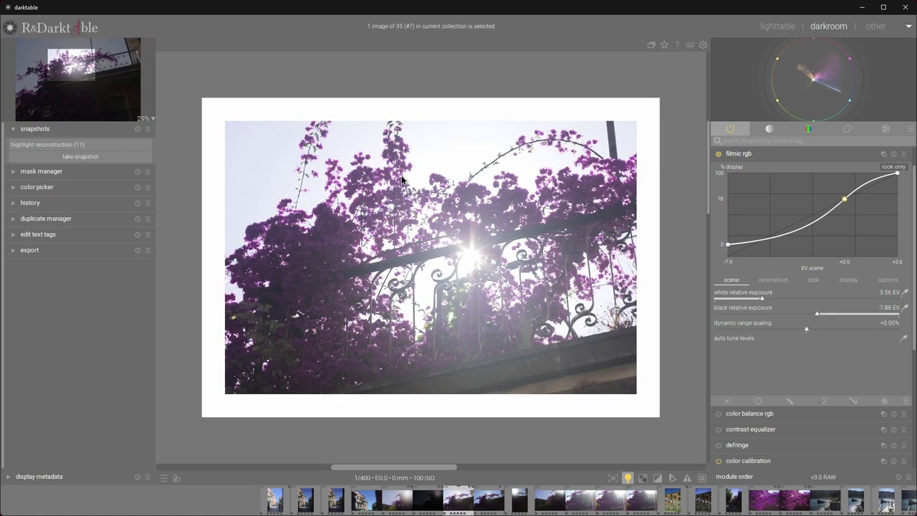
pyautogui.click(627, 478)
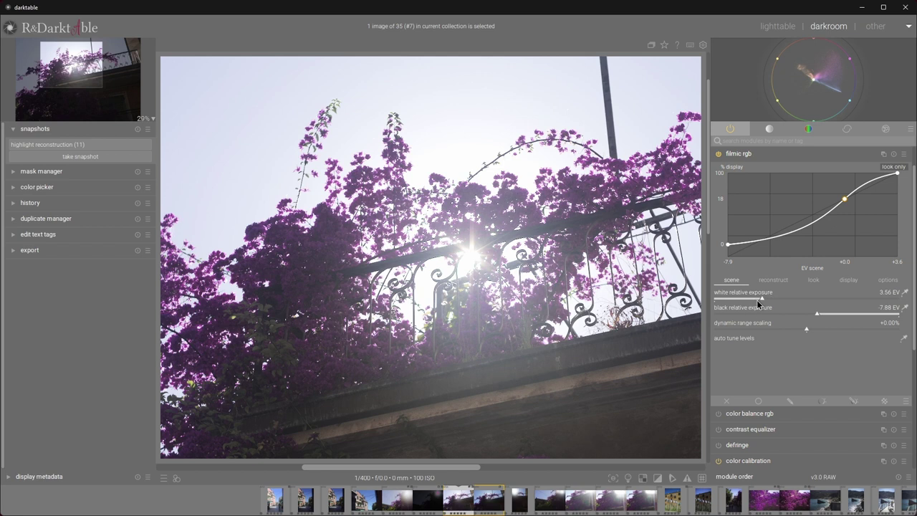
pyautogui.moveTo(764, 299)
pyautogui.mouseDown()
pyautogui.moveTo(749, 305)
pyautogui.moveTo(760, 306)
pyautogui.mouseUp()
# Push filmic's black relative exposure to −9.27 EV, keeping white at 3.45 EV
pyautogui.scroll(-1, 430, 301)
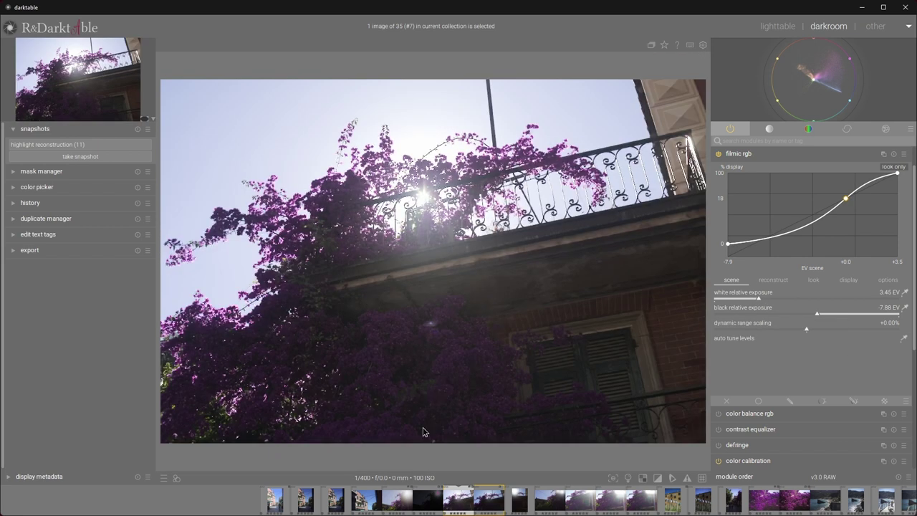
pyautogui.scroll(2, 389, 410)
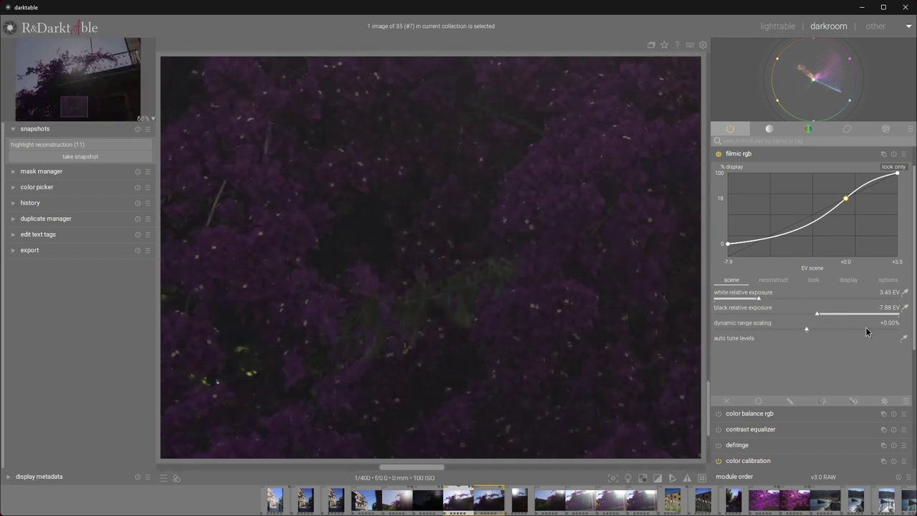
pyautogui.moveTo(817, 316); pyautogui.dragTo(802, 317)
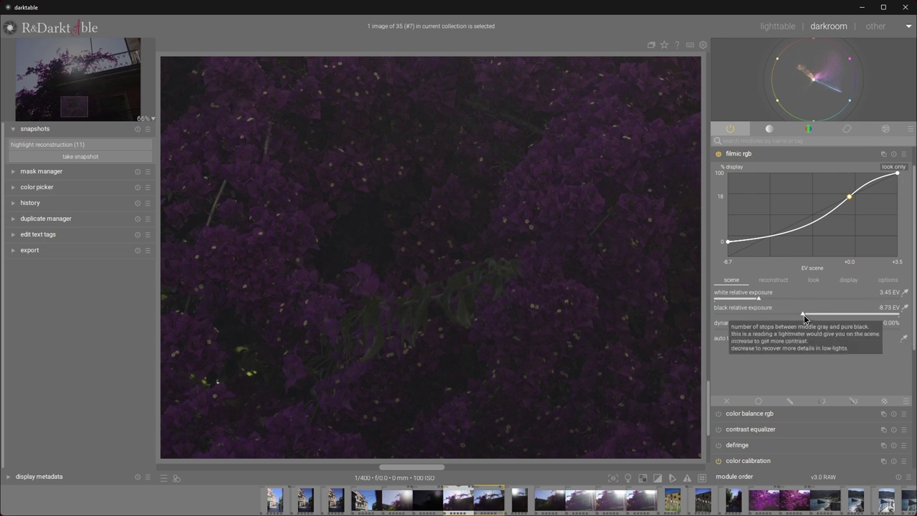
pyautogui.moveTo(802, 313); pyautogui.dragTo(794, 315)
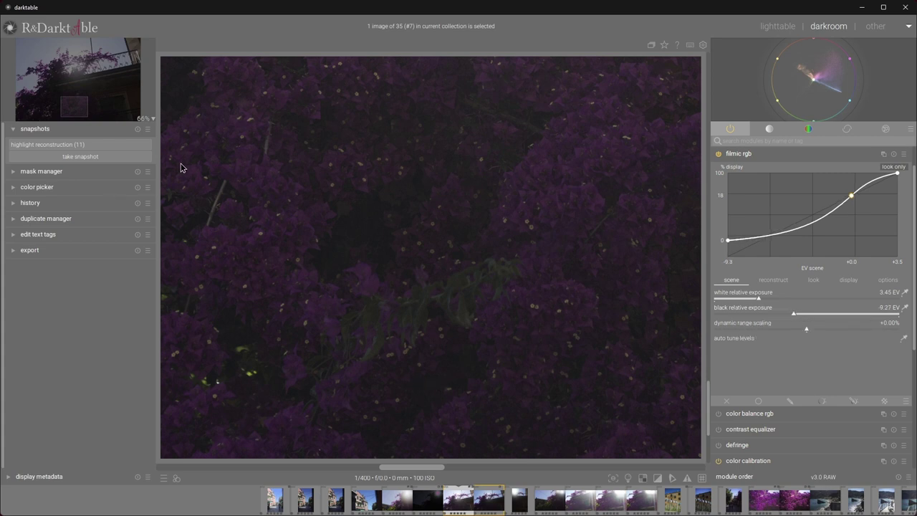
pyautogui.scroll(-2, 360, 237)
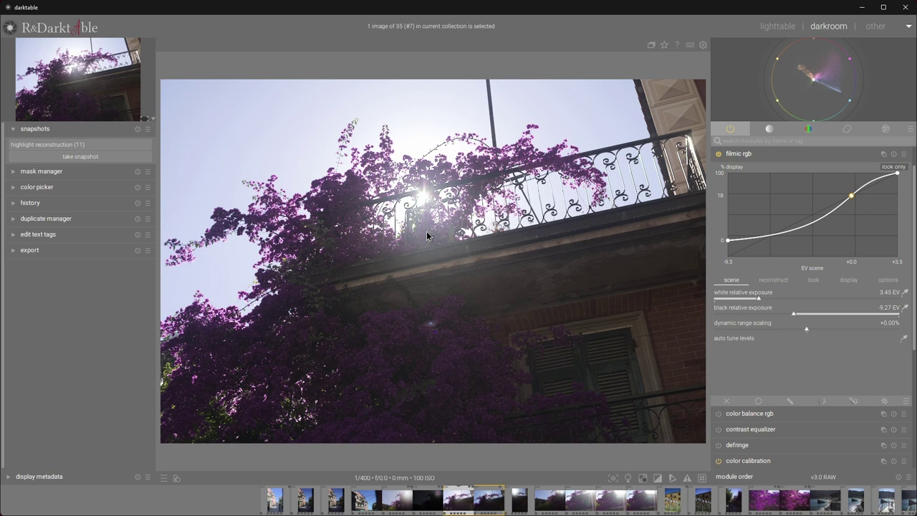
# Expand color balance rgb, collapsing filmic, with all sliders still at +0.00%
pyautogui.click(781, 413)
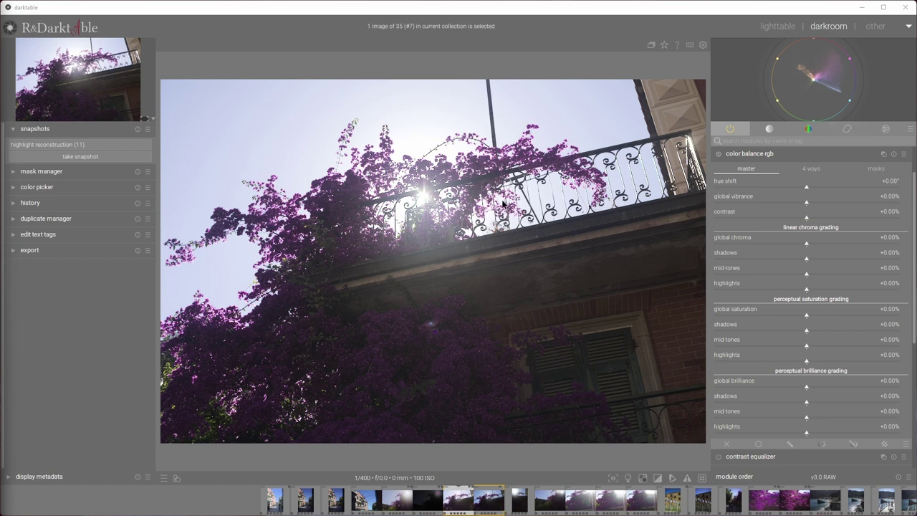
pyautogui.scroll(1, 913, 274)
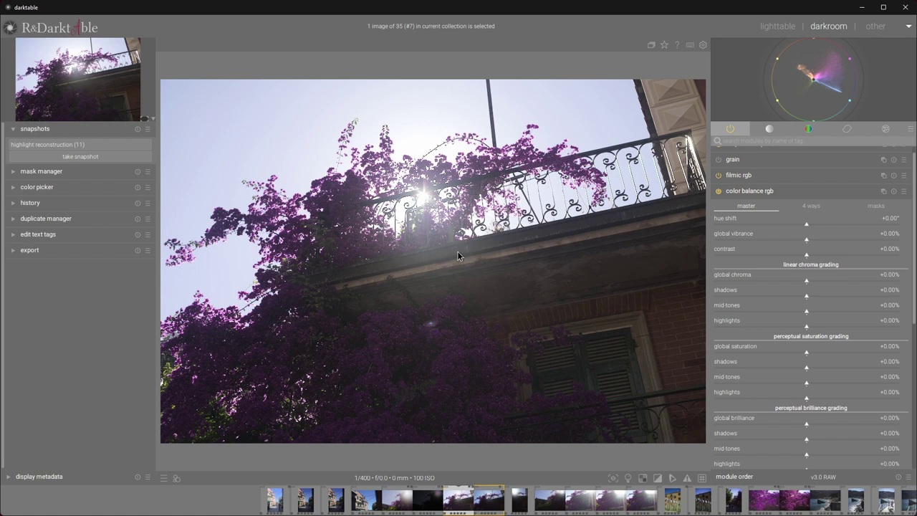
pyautogui.scroll(-2, 825, 382)
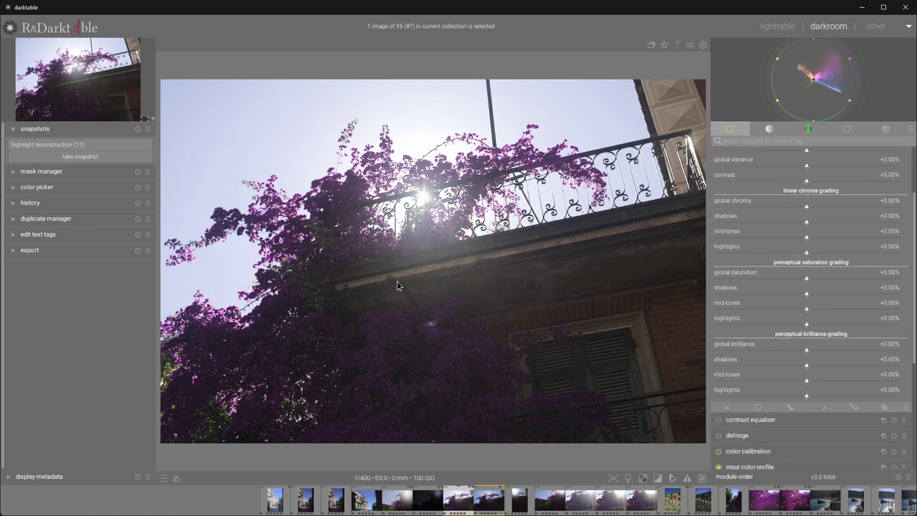
# Give color balance rgb a parametric hue mask sampled from the bougainvillea, previewed in yellow
pyautogui.click(822, 407)
pyautogui.scroll(-3, 828, 394)
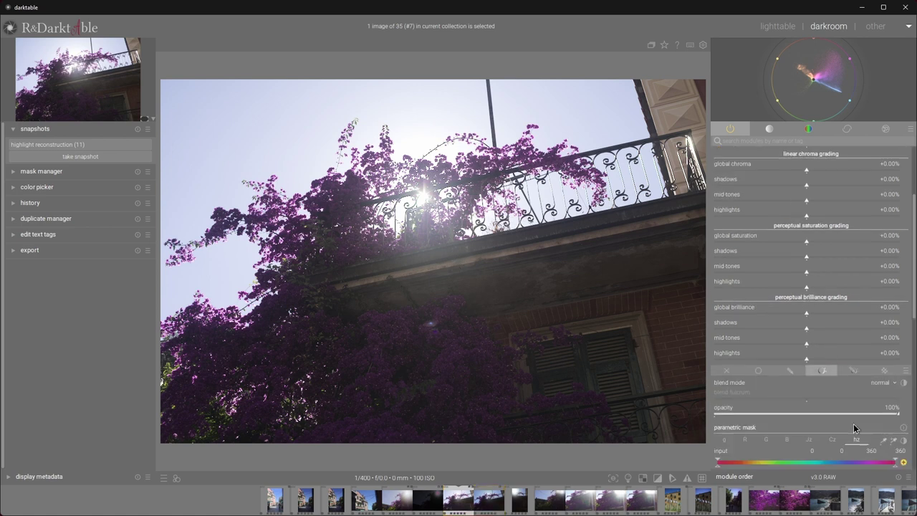
pyautogui.scroll(-1, 832, 383)
pyautogui.click(894, 329)
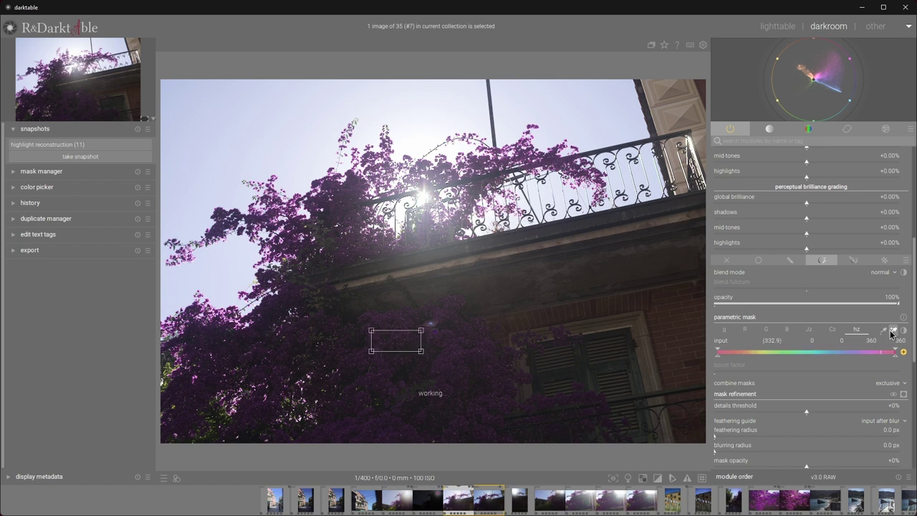
pyautogui.moveTo(371, 331); pyautogui.dragTo(373, 327)
pyautogui.moveTo(421, 351); pyautogui.dragTo(422, 352)
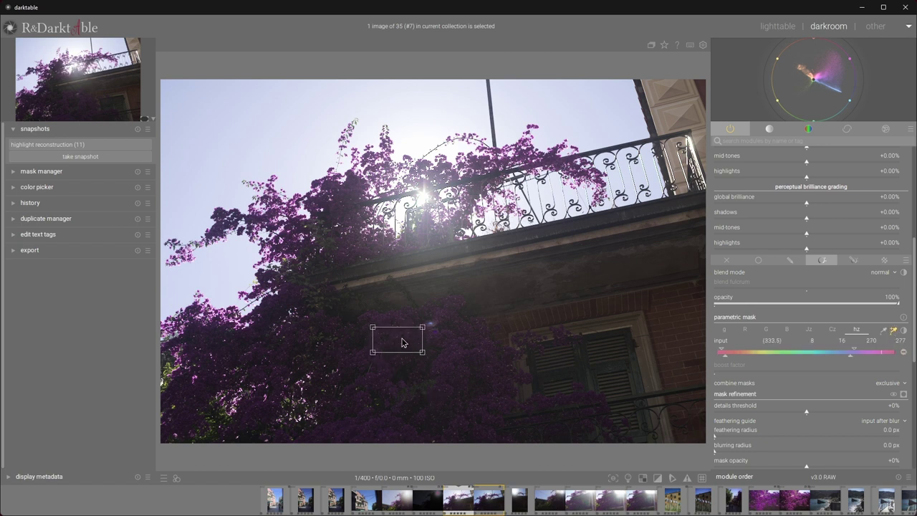
pyautogui.click(903, 394)
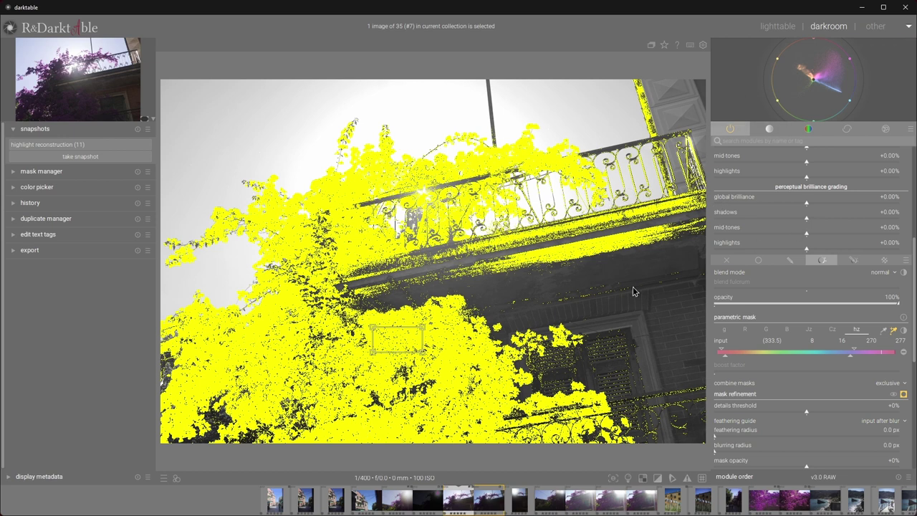
# Feather the flower mask by 42.5 px, blur it by 15.5 px, and hide the mask overlay
pyautogui.click(734, 435)
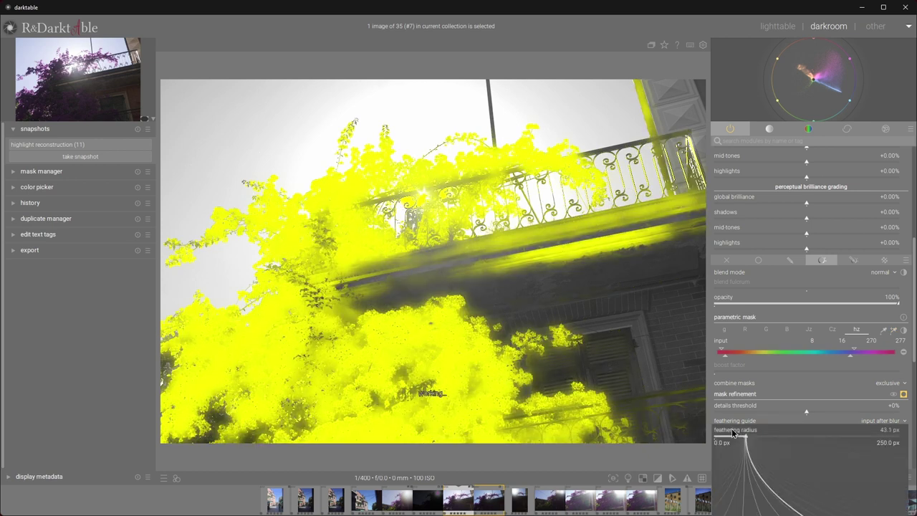
pyautogui.click(752, 432)
pyautogui.click(742, 451)
pyautogui.click(742, 451)
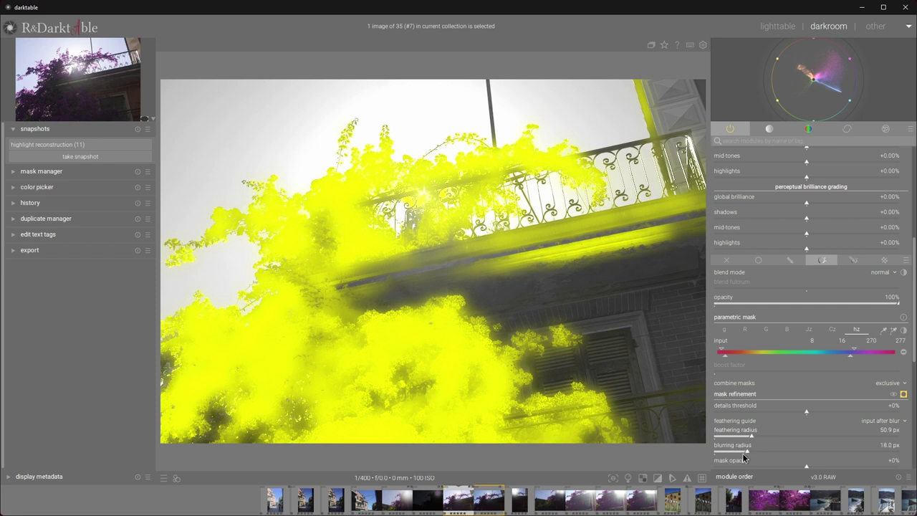
pyautogui.click(744, 434)
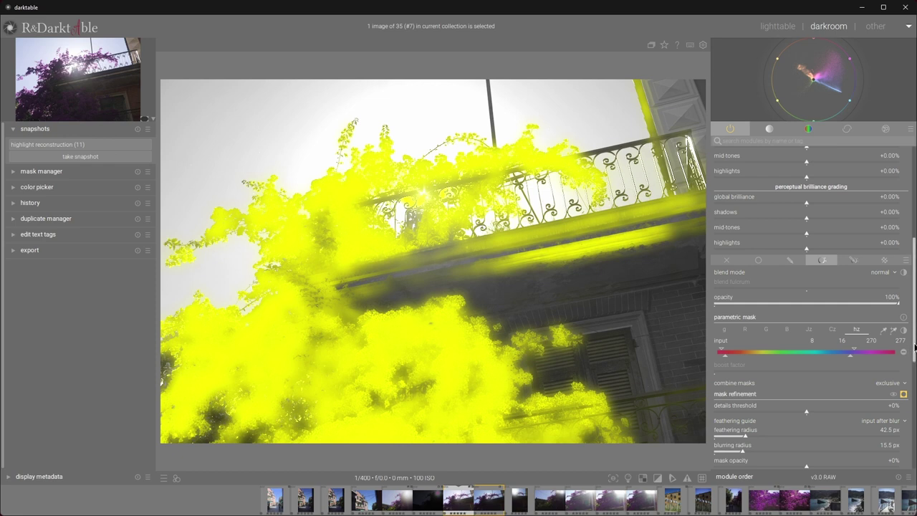
pyautogui.scroll(6, 912, 346)
pyautogui.click(873, 202)
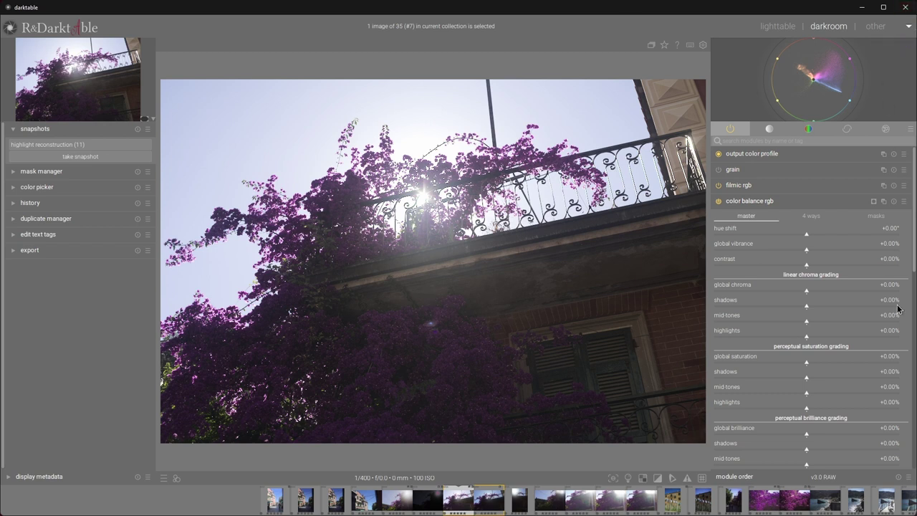
# In the masks tab, set shadows fall-off 242.01% and highlights fall-off 232.73%, previewing the shadows mask
pyautogui.click(876, 215)
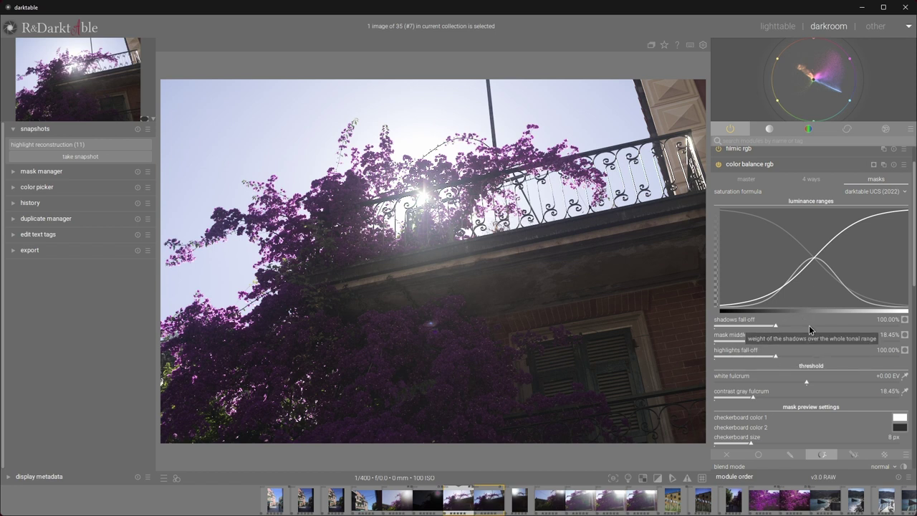
pyautogui.moveTo(810, 327); pyautogui.dragTo(855, 332)
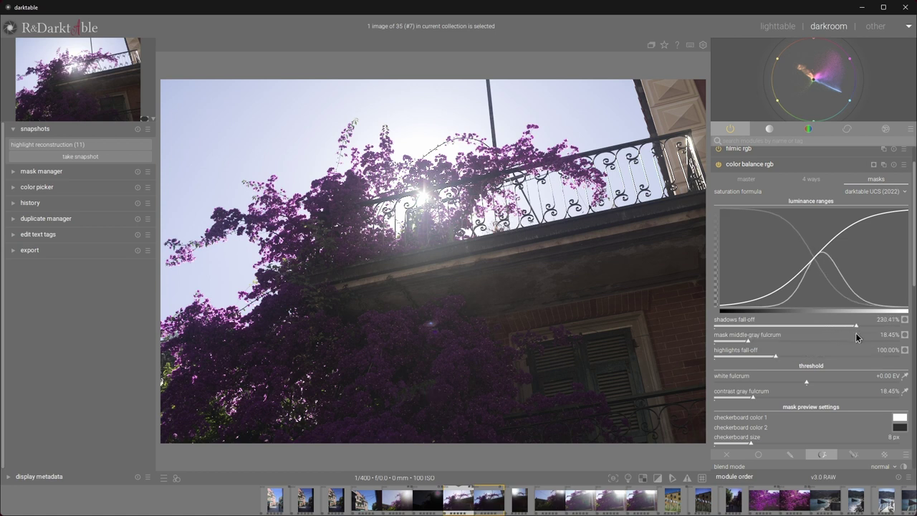
pyautogui.moveTo(813, 364)
pyautogui.mouseDown()
pyautogui.moveTo(856, 364)
pyautogui.moveTo(871, 326)
pyautogui.mouseUp()
pyautogui.click(863, 326)
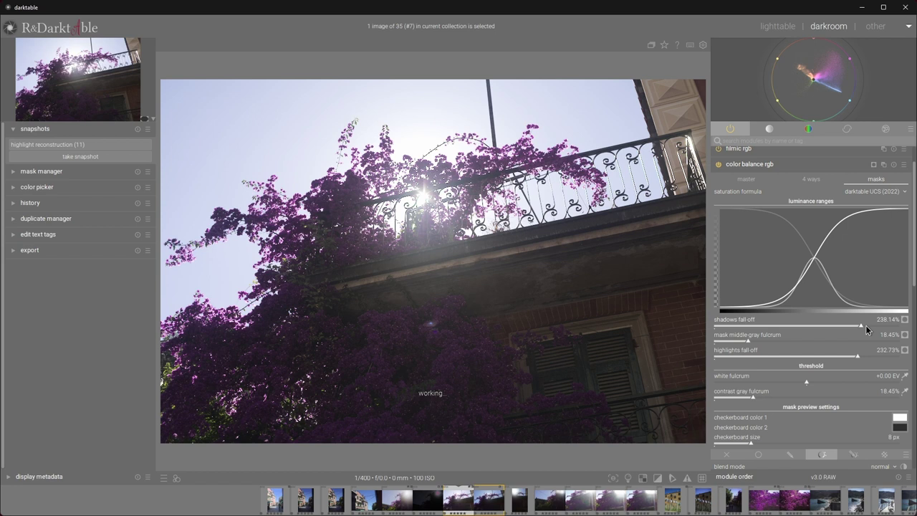
pyautogui.click(904, 320)
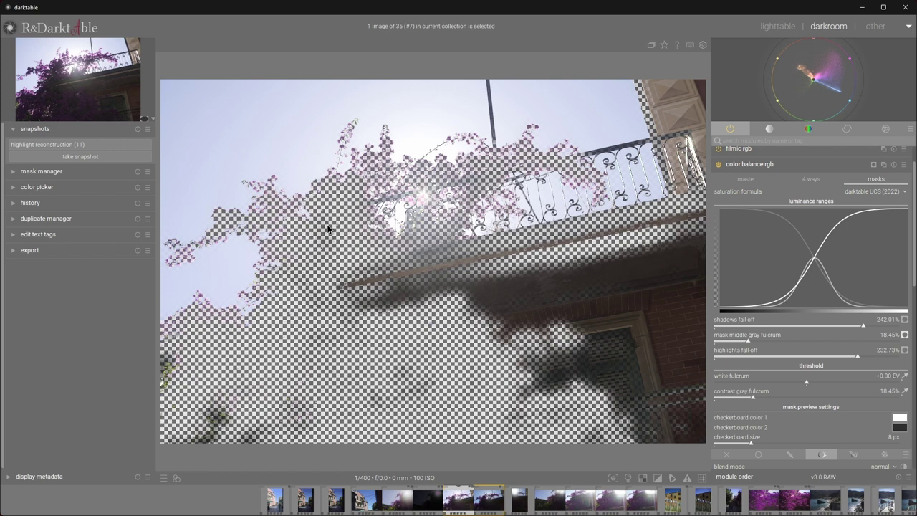
# Drop the mask middle-gray fulcrum to 6.19% while switching between shadows, fulcrum and highlights mask previews
pyautogui.click(904, 350)
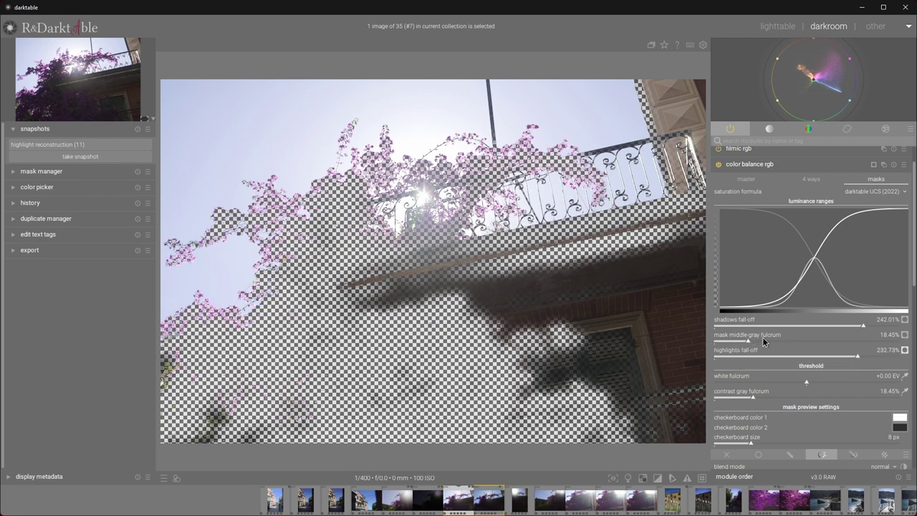
pyautogui.moveTo(747, 343); pyautogui.dragTo(728, 342)
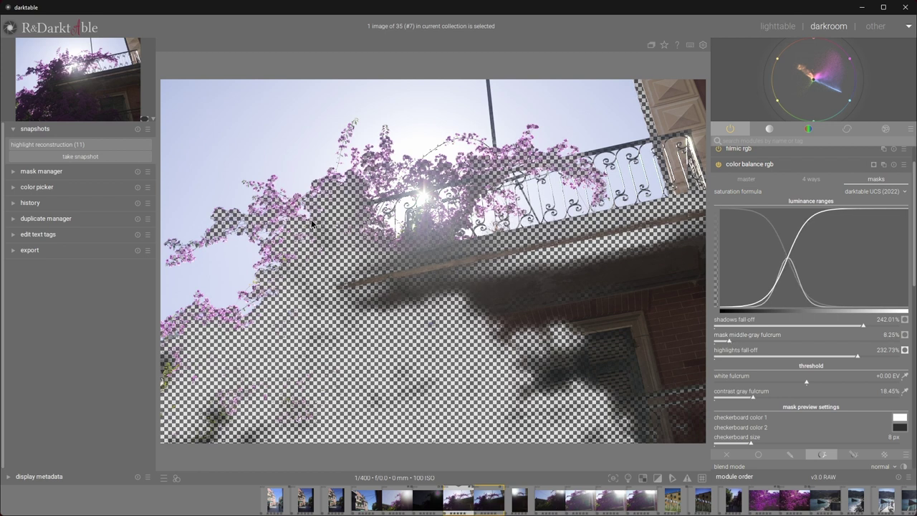
pyautogui.click(904, 320)
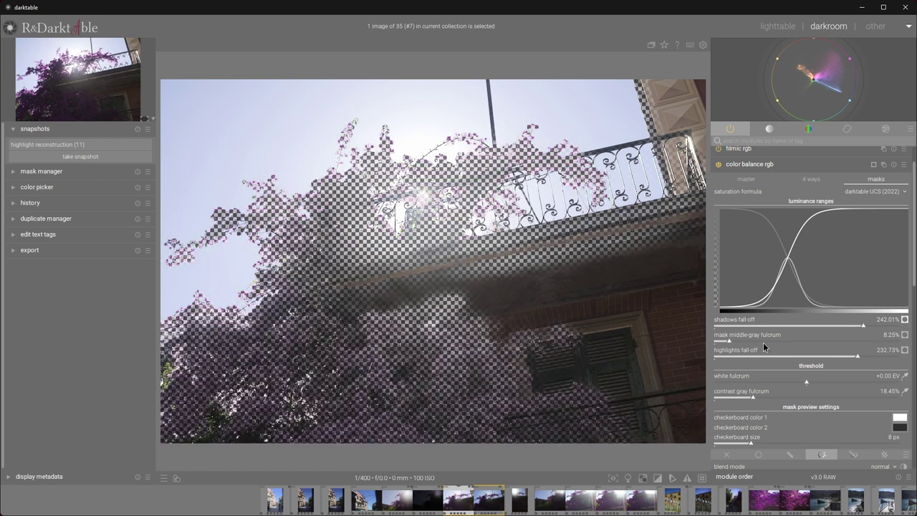
pyautogui.moveTo(730, 343)
pyautogui.mouseDown()
pyautogui.moveTo(722, 344)
pyautogui.moveTo(741, 342)
pyautogui.moveTo(718, 344)
pyautogui.moveTo(733, 341)
pyautogui.moveTo(725, 342)
pyautogui.mouseUp()
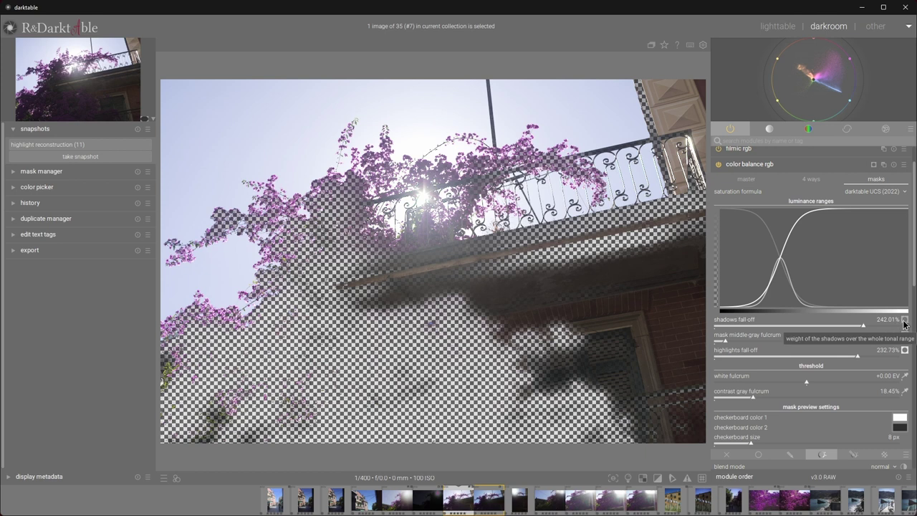
pyautogui.click(905, 335)
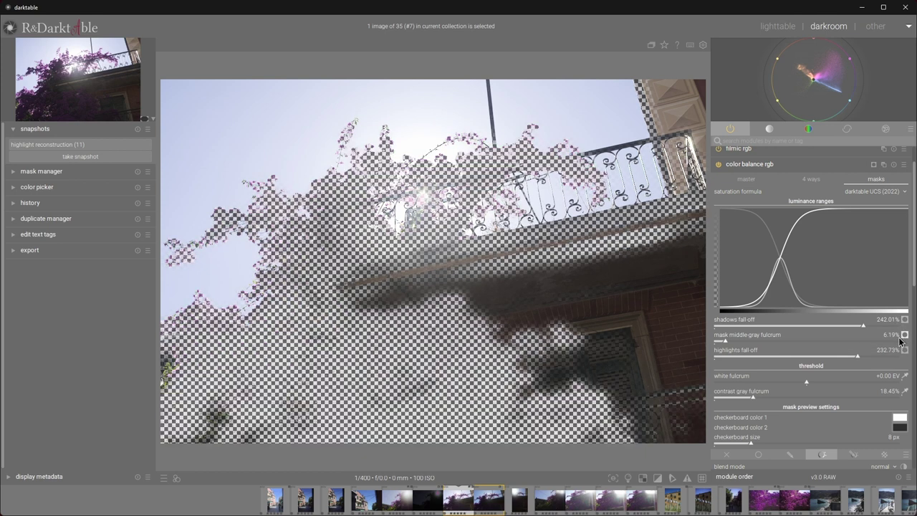
pyautogui.click(904, 319)
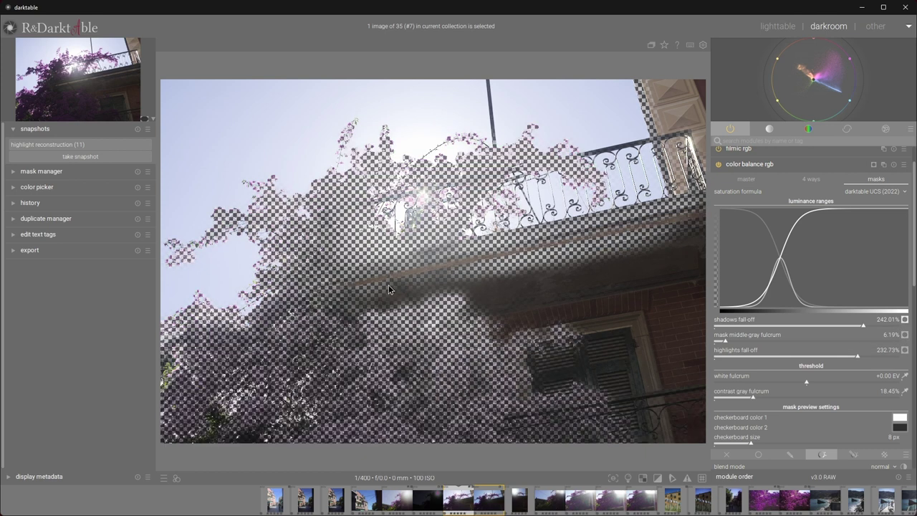
pyautogui.click(904, 350)
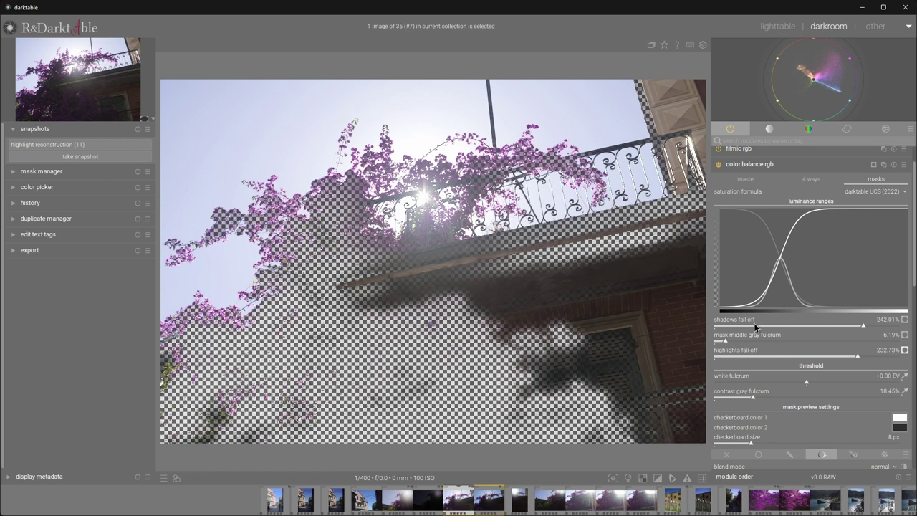
# Go back to the master sliders and switch to the Google Translate browser window
pyautogui.click(762, 180)
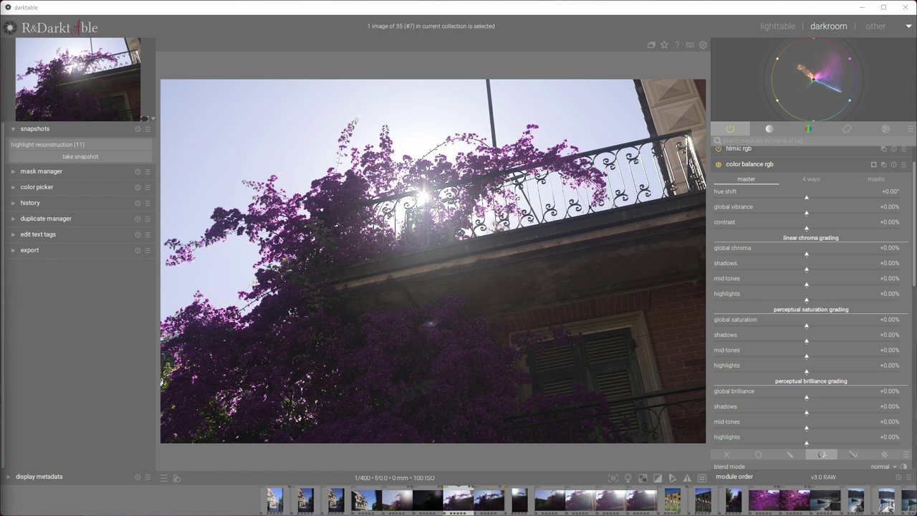
pyautogui.hotkey('alt', 'Tab')
# Play the Helmholtz–Kohlrausch pronunciation, then switch back to darktable
pyautogui.click(119, 352)
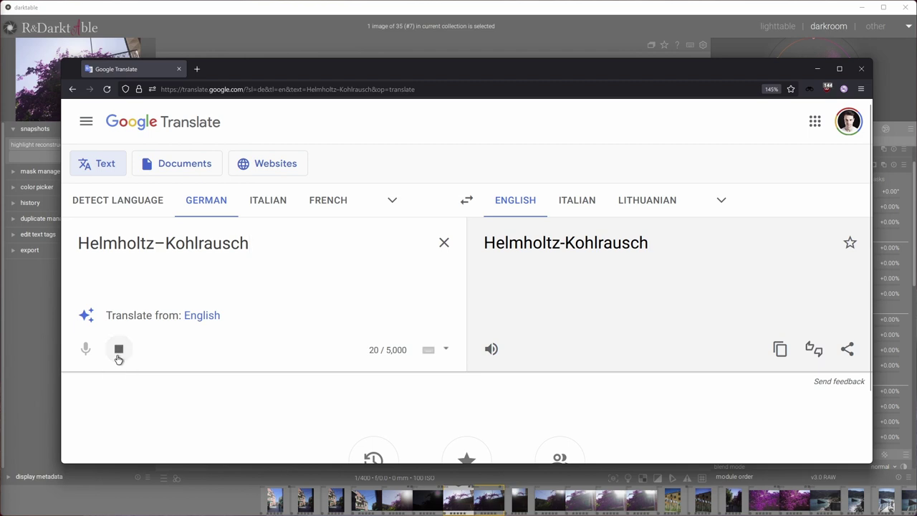
pyautogui.hotkey('alt', 'Tab')
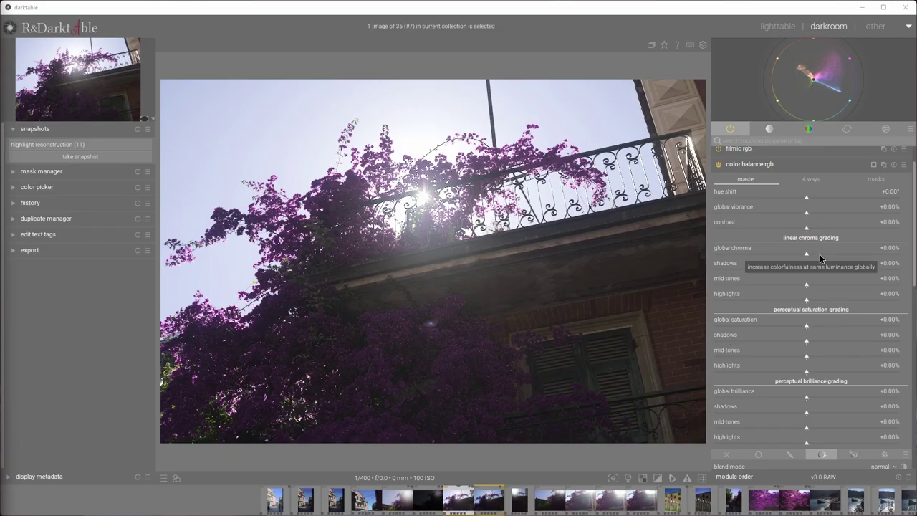
# Set global chroma +22.94%, shadows chroma +28.35%, highlights chroma −59.79% and global brilliance +6.70%
pyautogui.moveTo(822, 258); pyautogui.dragTo(850, 256)
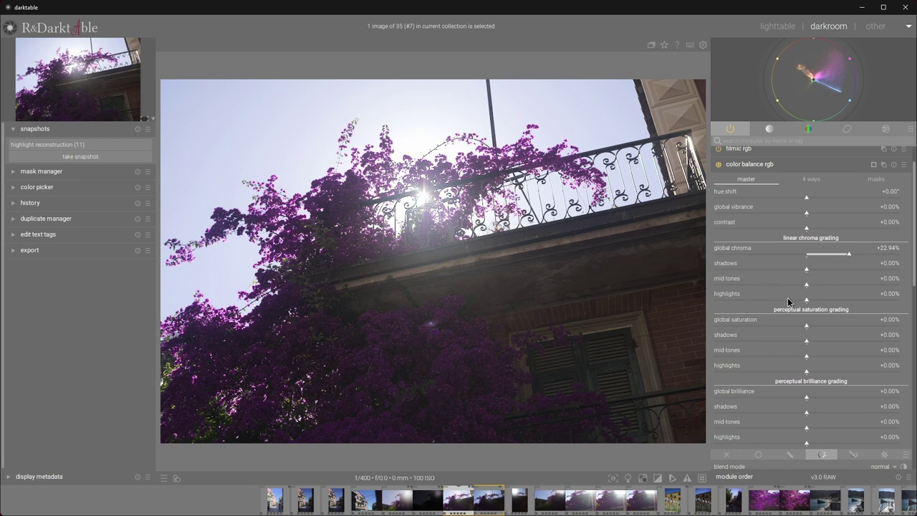
pyautogui.moveTo(790, 300); pyautogui.dragTo(754, 305)
pyautogui.click(834, 266)
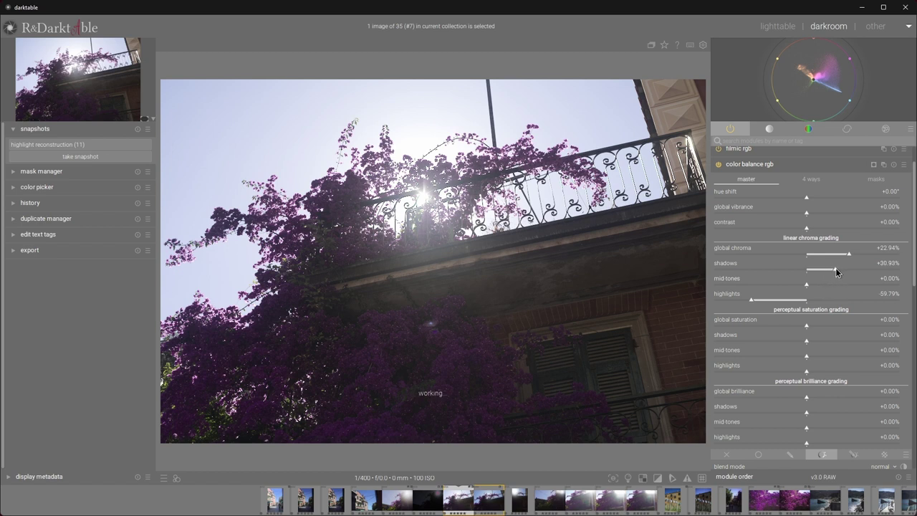
pyautogui.scroll(-1, 836, 268)
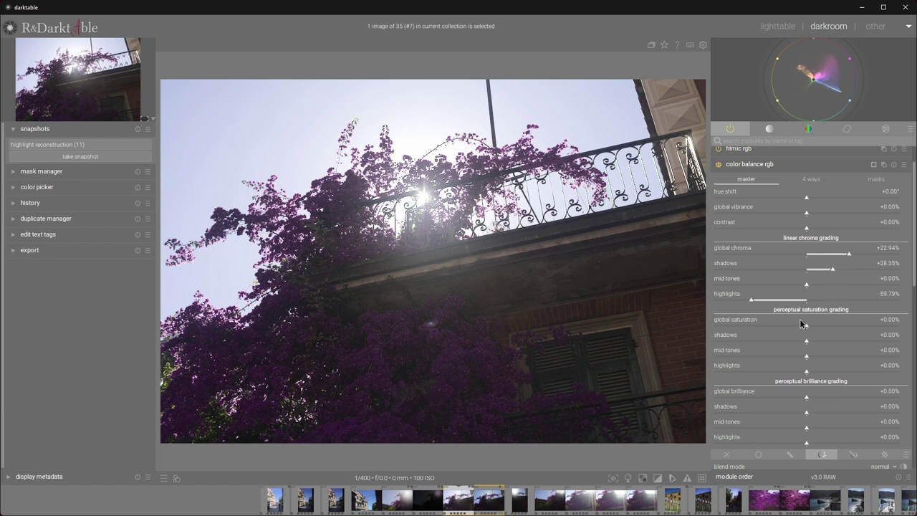
pyautogui.click(812, 397)
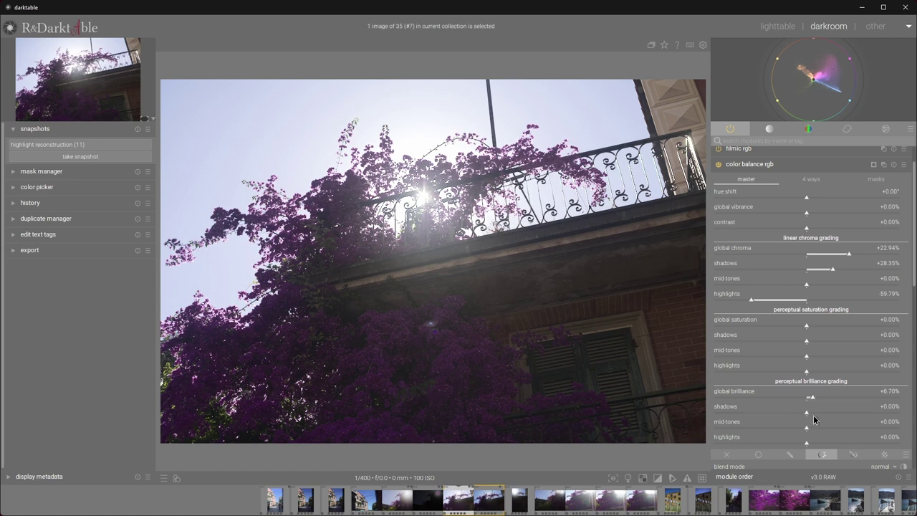
# Nudge highlights brilliance up, then create a new color balance rgb instance
pyautogui.click(814, 444)
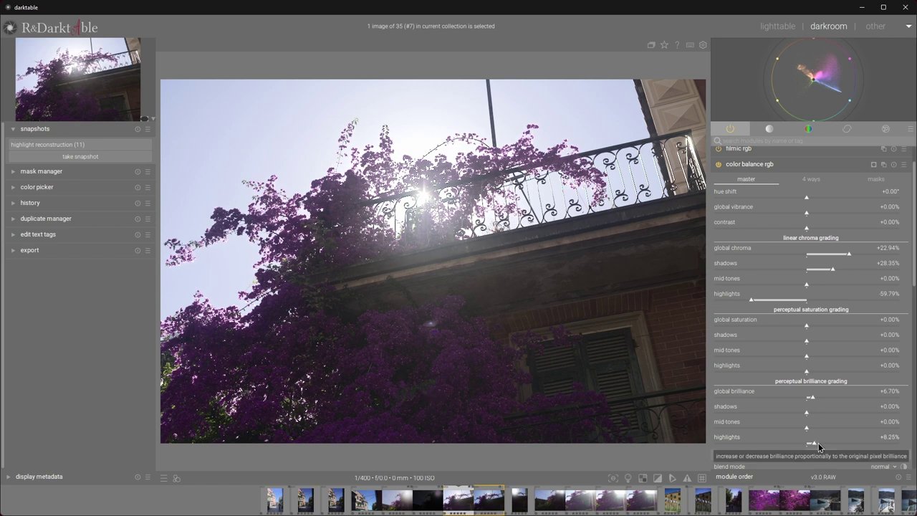
pyautogui.click(853, 165)
pyautogui.click(882, 204)
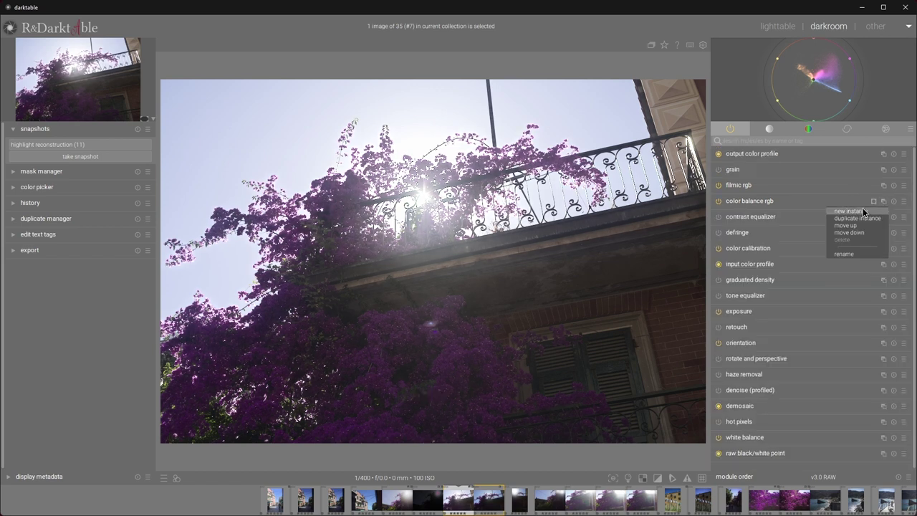
pyautogui.click(862, 209)
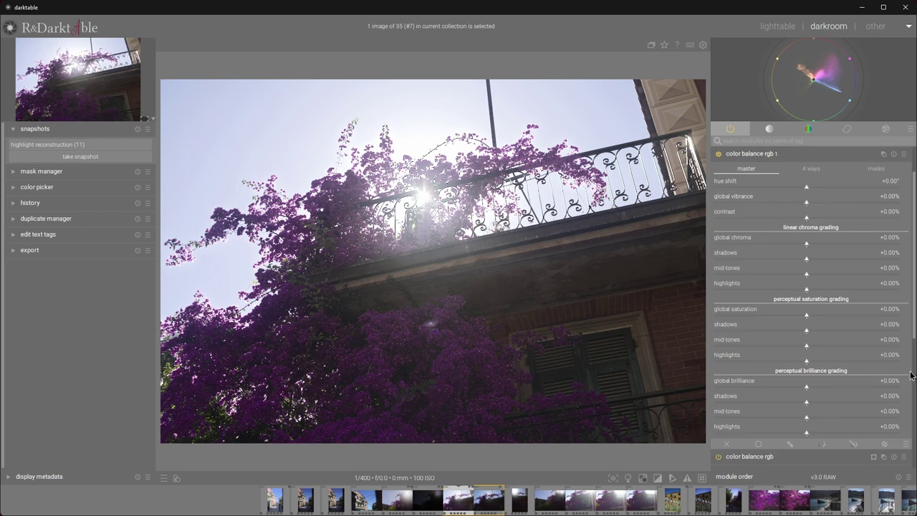
# Add a parametric hue-channel mask picked from the sky, covering hues 252–262
pyautogui.click(822, 446)
pyautogui.scroll(-5, 912, 324)
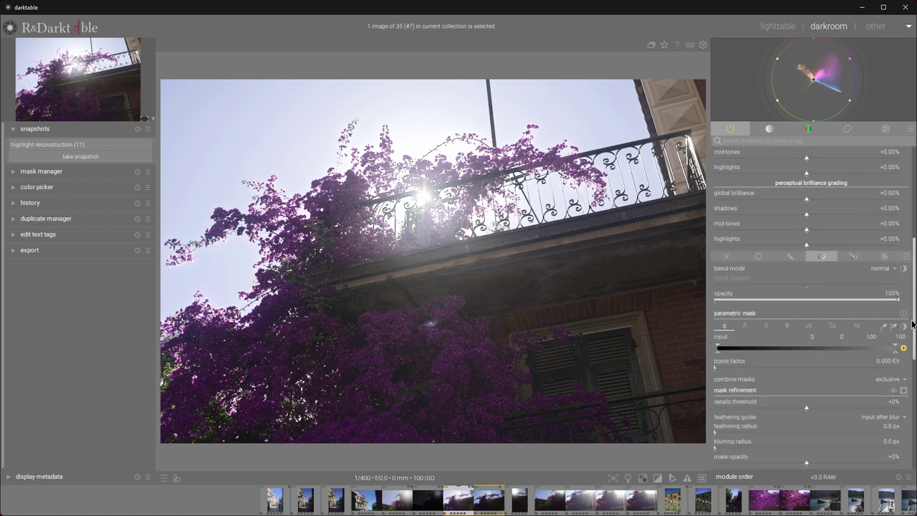
pyautogui.click(863, 328)
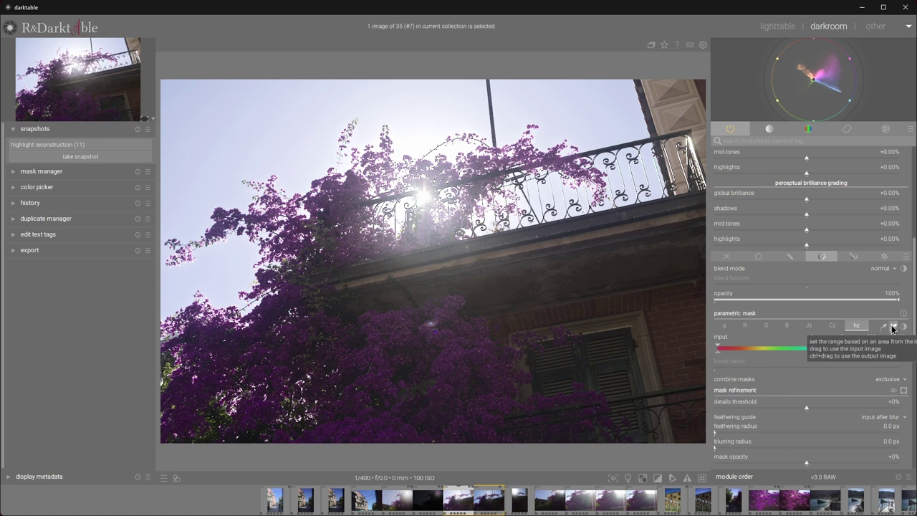
pyautogui.click(893, 326)
pyautogui.moveTo(321, 174); pyautogui.dragTo(116, 61)
pyautogui.moveTo(169, 47); pyautogui.dragTo(155, 78)
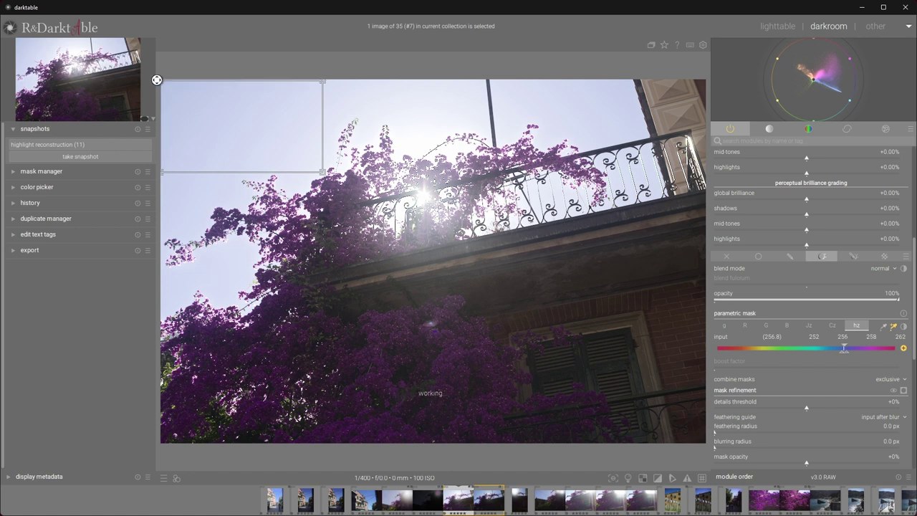
# Feather the sky mask by 12.2 px, blur it by 5.7 px, and hide the overlay
pyautogui.click(904, 389)
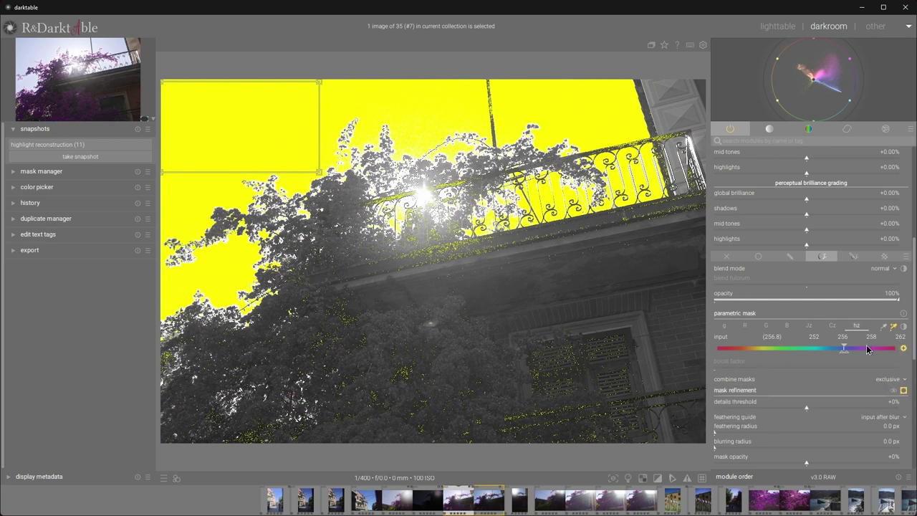
pyautogui.click(724, 432)
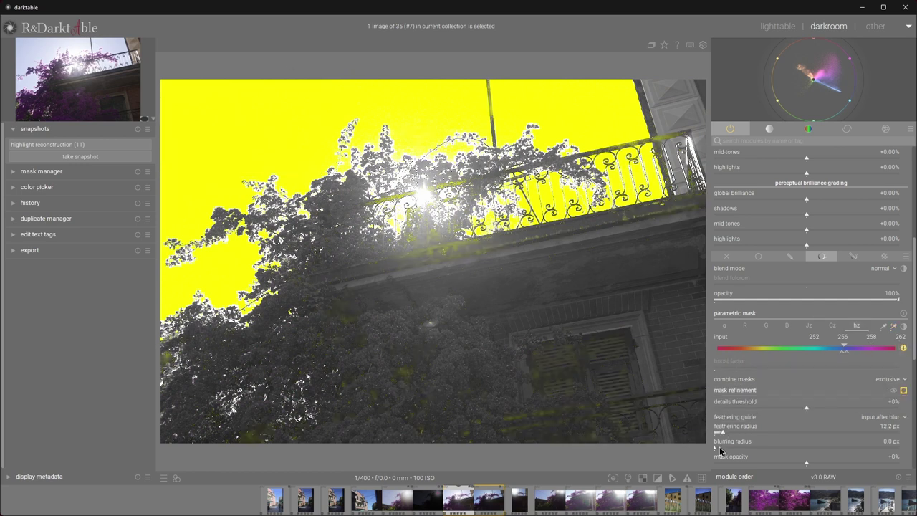
pyautogui.click(719, 447)
pyautogui.click(724, 448)
pyautogui.click(902, 392)
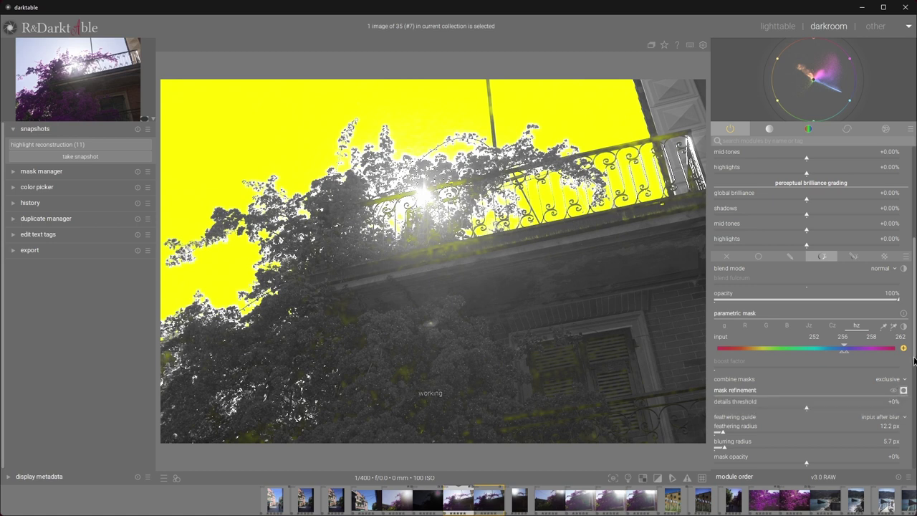
pyautogui.scroll(4, 915, 355)
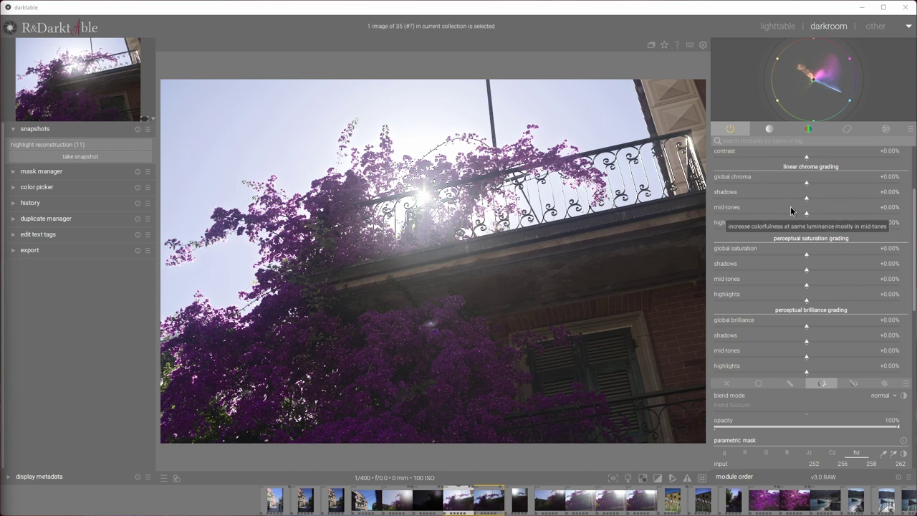
# Reset contrast to zero and shift the sky hue bluer by −16.80°
pyautogui.scroll(3, 793, 212)
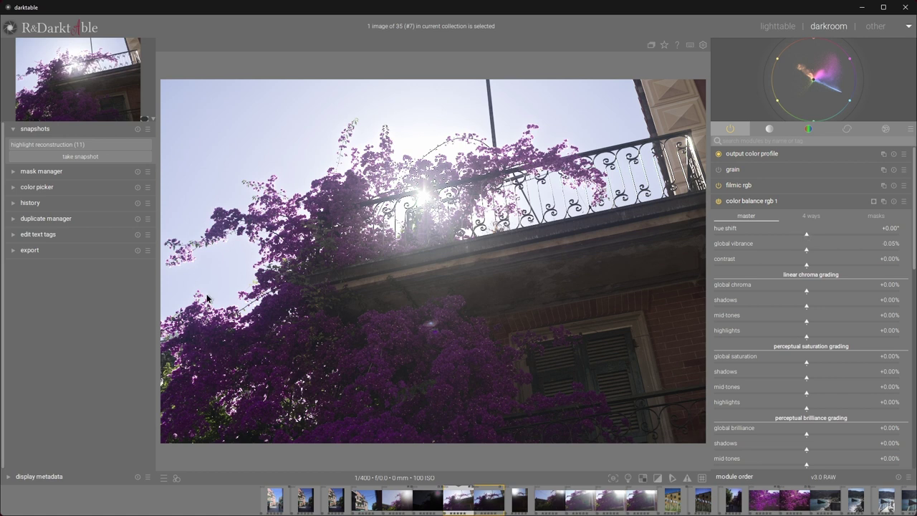
pyautogui.scroll(-1, 806, 229)
pyautogui.scroll(1, 805, 242)
pyautogui.scroll(-2, 806, 244)
pyautogui.click(808, 265)
pyautogui.doubleClick(807, 269)
pyautogui.click(801, 237)
# Raise the sky instance's global chroma to +9.02% and switch to colour-assessment mode
pyautogui.scroll(-1, 793, 232)
pyautogui.scroll(-5, 795, 236)
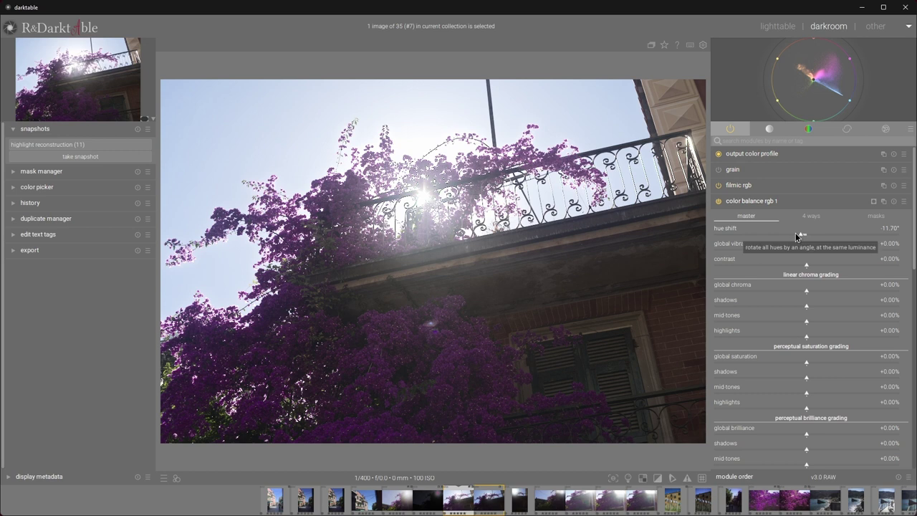
pyautogui.scroll(-4, 795, 233)
pyautogui.scroll(-20, 796, 235)
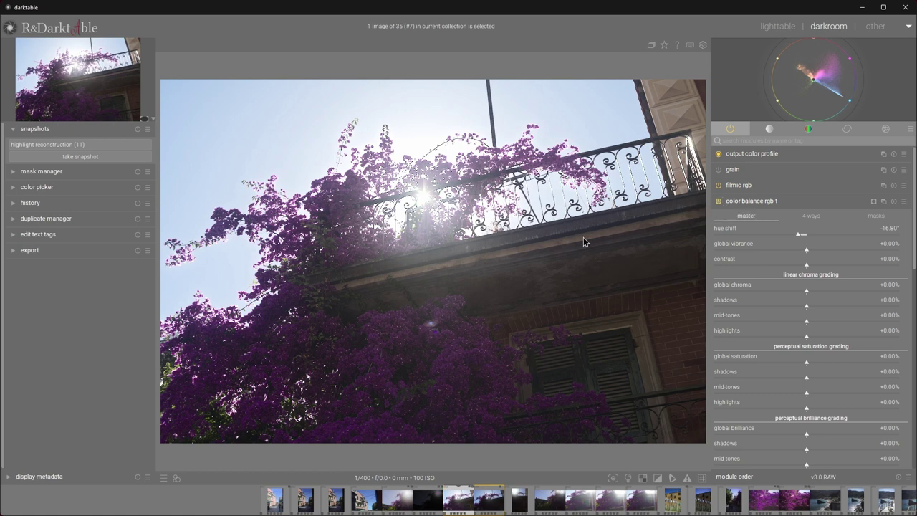
pyautogui.scroll(2, 207, 220)
pyautogui.scroll(1, 243, 250)
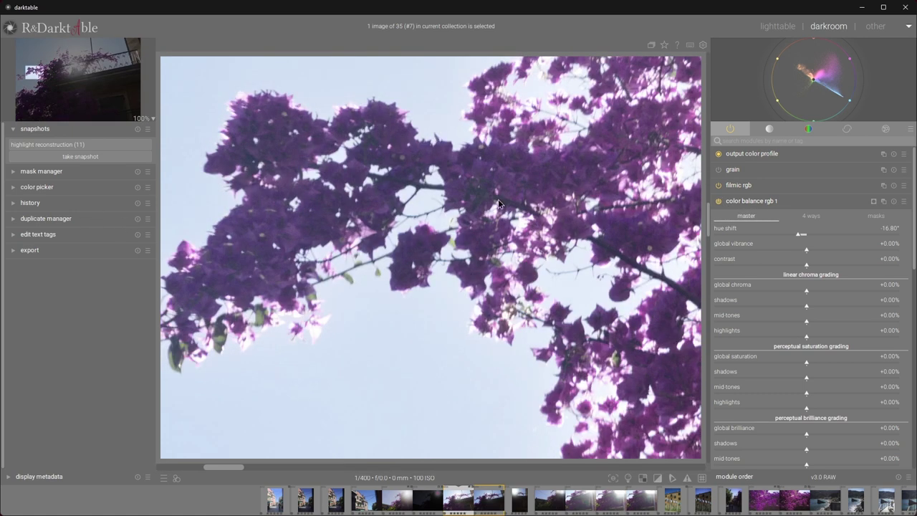
pyautogui.scroll(-3, 478, 299)
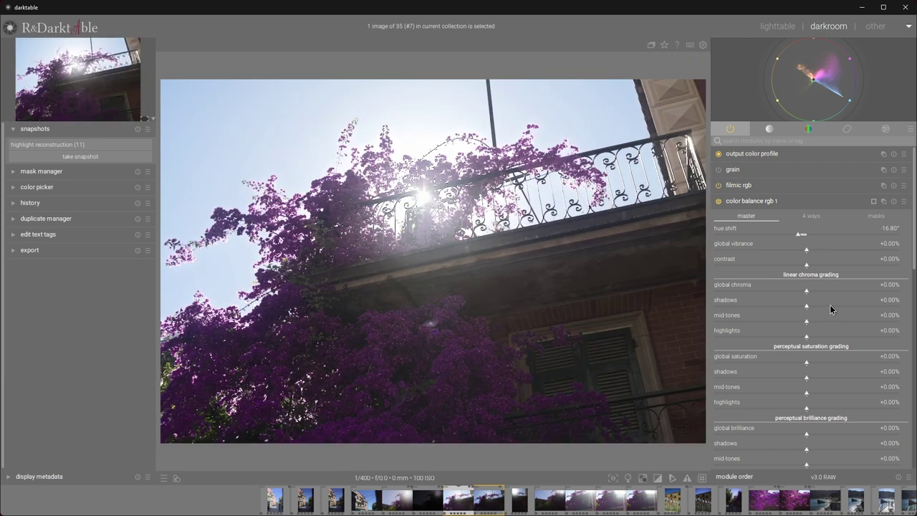
pyautogui.moveTo(820, 289); pyautogui.dragTo(829, 287)
pyautogui.click(837, 290)
pyautogui.hotkey('ctrl', 'b')
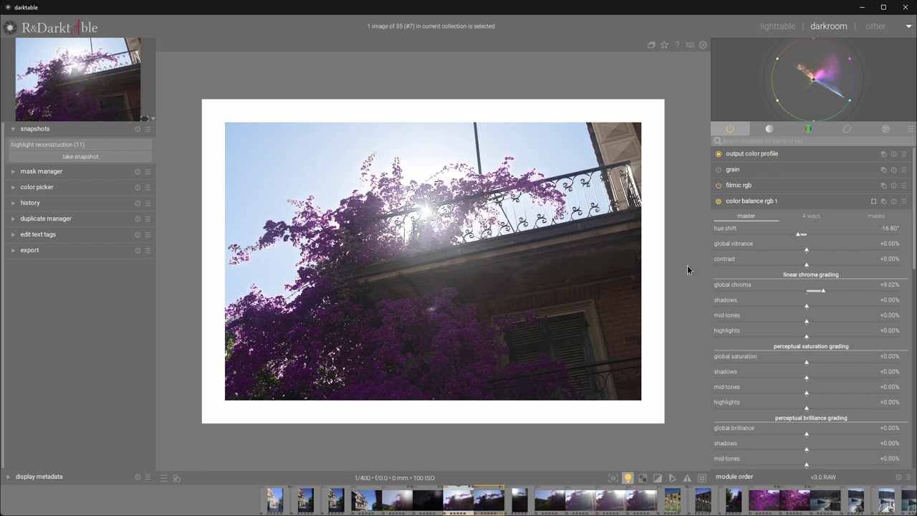
# Create a new color balance rgb instance with highlights gain hue 72.37° and chroma 4.85%
pyautogui.click(882, 203)
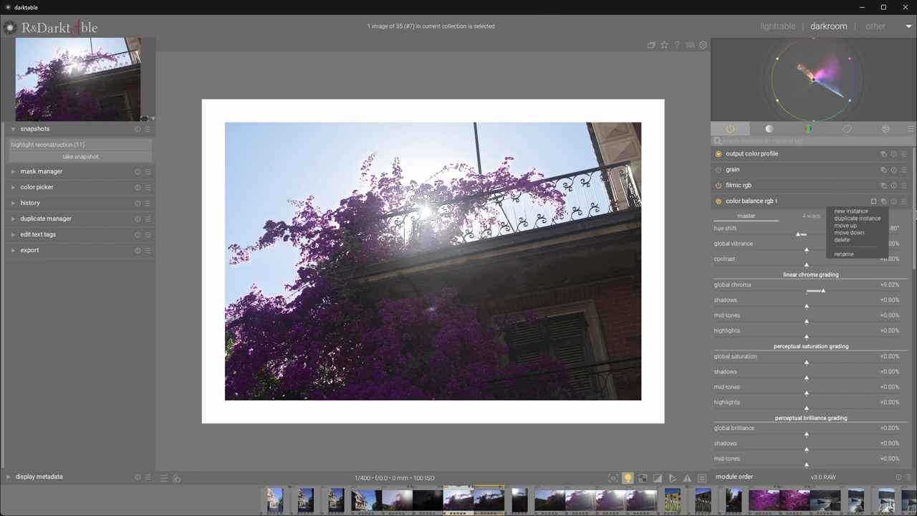
pyautogui.click(870, 211)
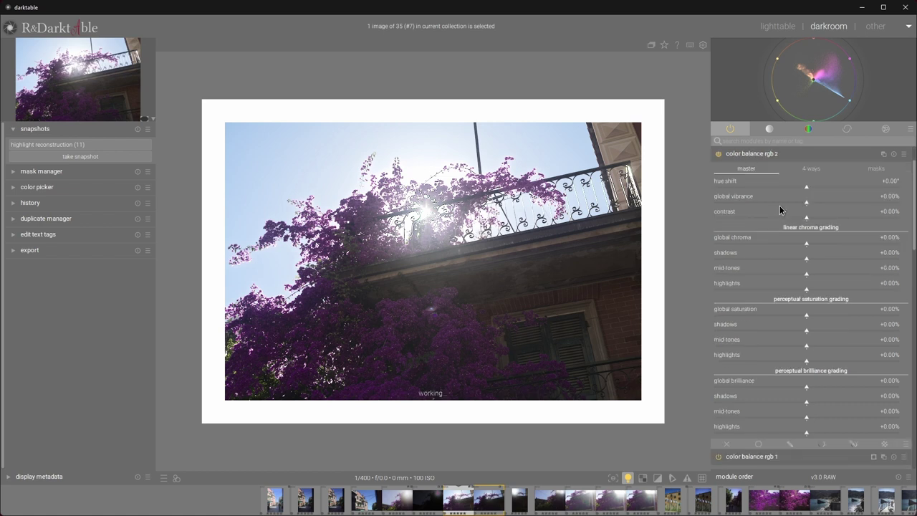
pyautogui.click(822, 169)
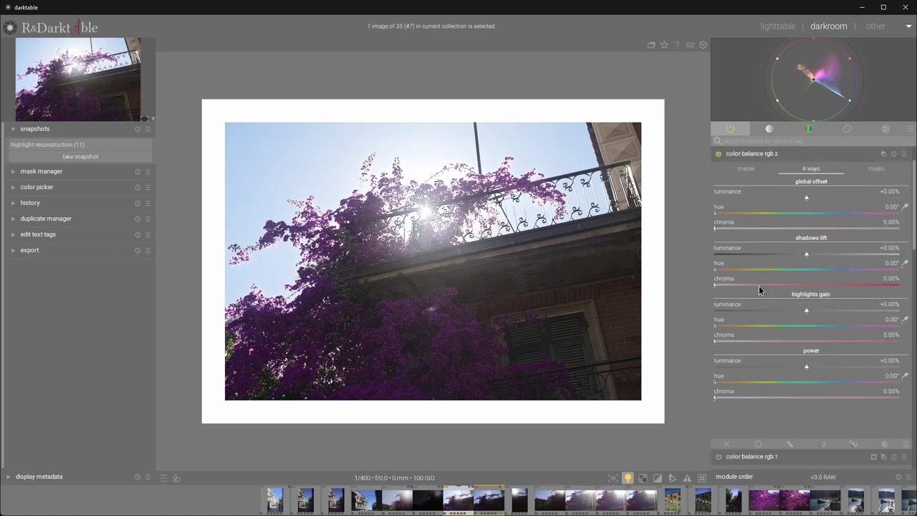
pyautogui.click(751, 326)
pyautogui.rightClick(747, 326)
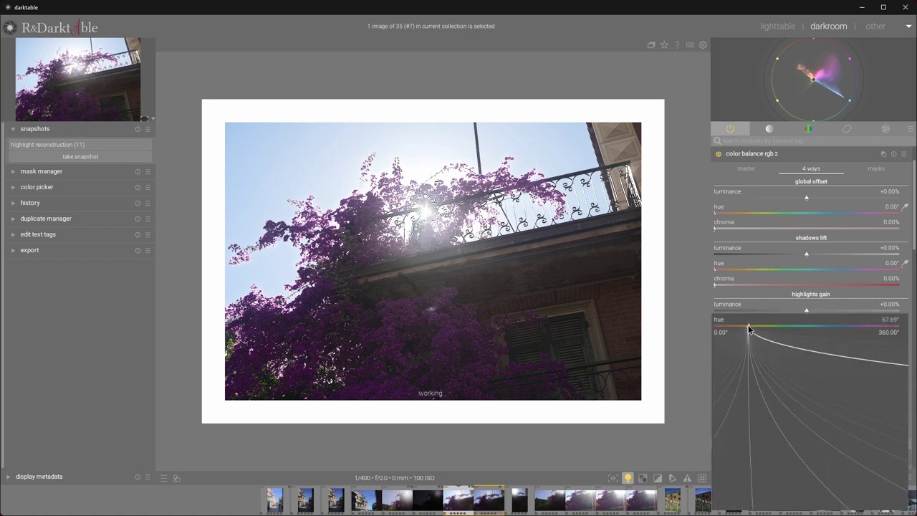
pyautogui.click(750, 329)
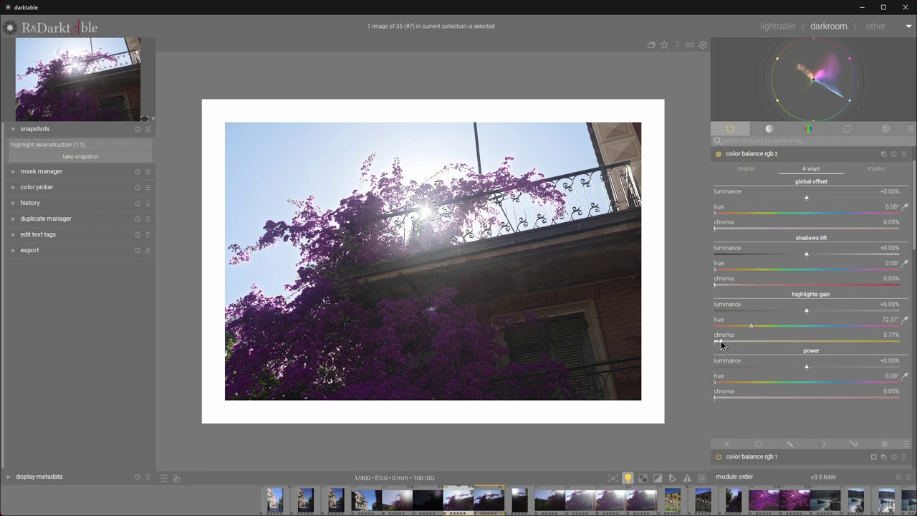
pyautogui.moveTo(719, 342); pyautogui.dragTo(759, 344)
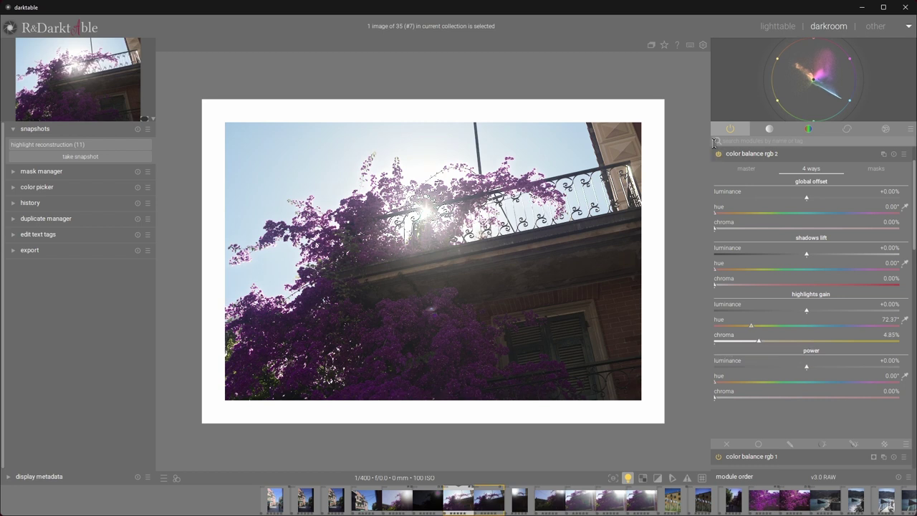
# Toggle the highlight warming off and on twice to compare, then collapse the first instance
pyautogui.scroll(3, 458, 208)
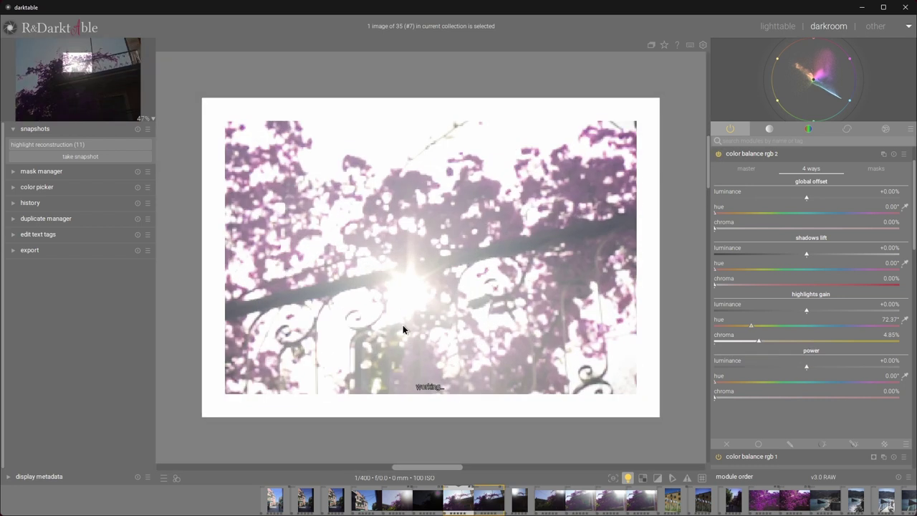
pyautogui.scroll(1, 418, 300)
pyautogui.scroll(3, 414, 260)
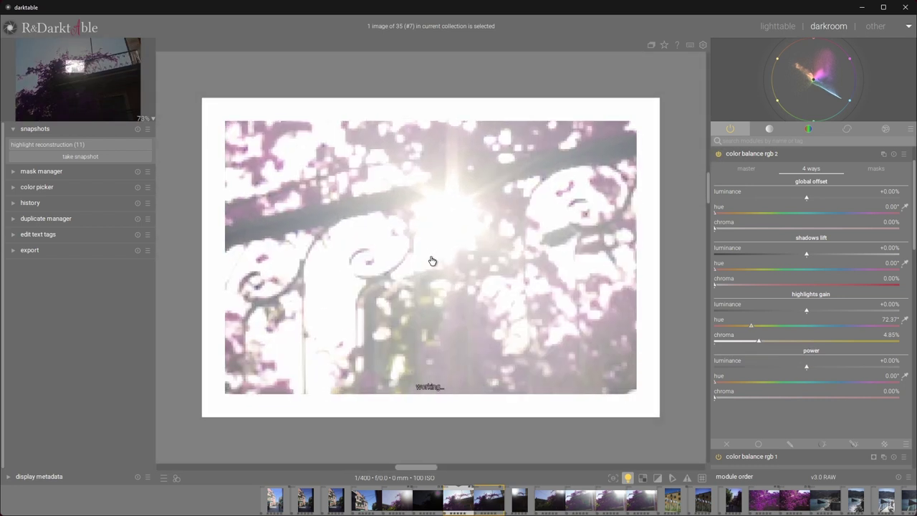
pyautogui.click(717, 153)
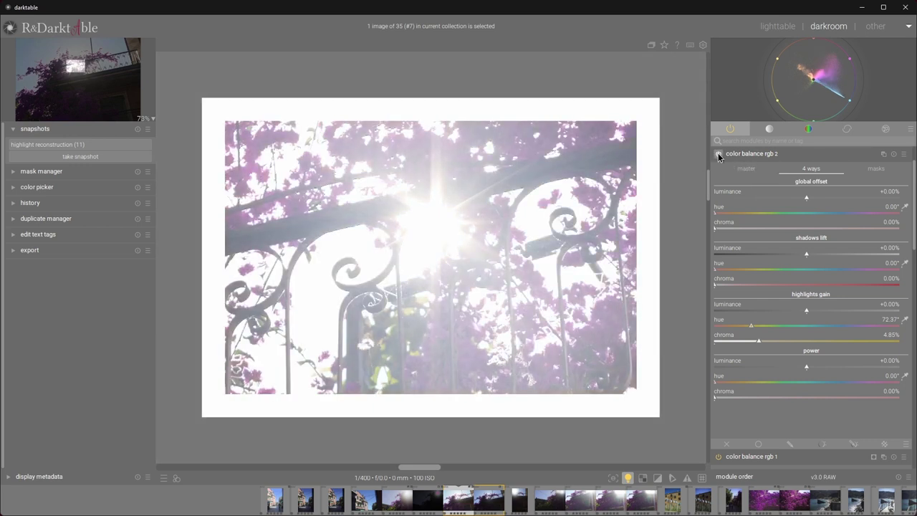
pyautogui.click(718, 153)
pyautogui.scroll(-5, 493, 251)
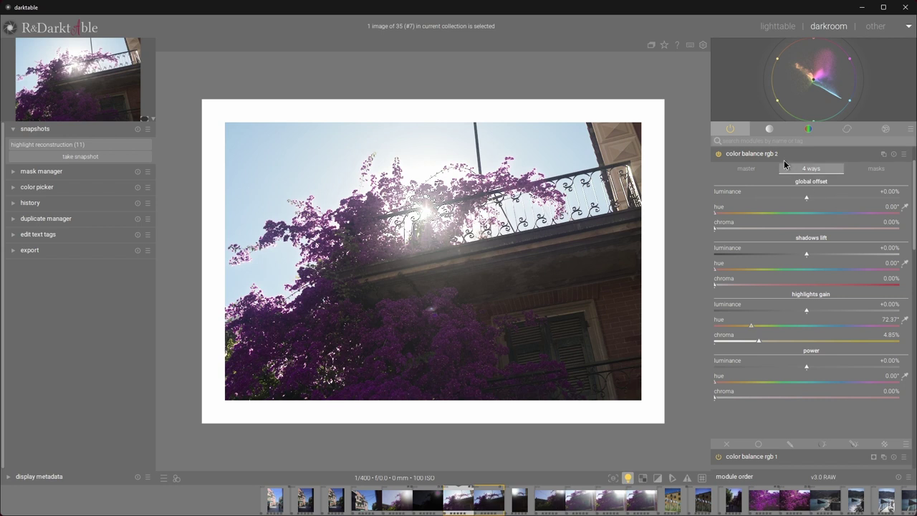
pyautogui.click(716, 154)
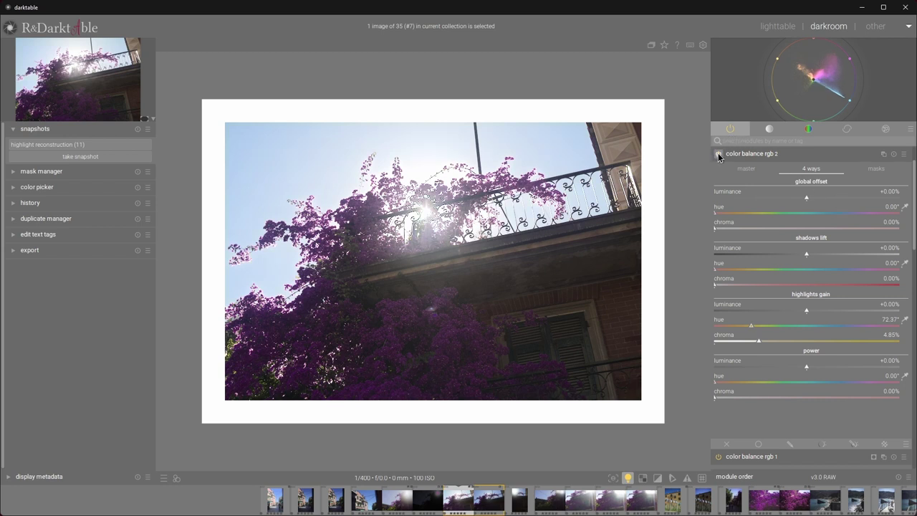
pyautogui.click(718, 152)
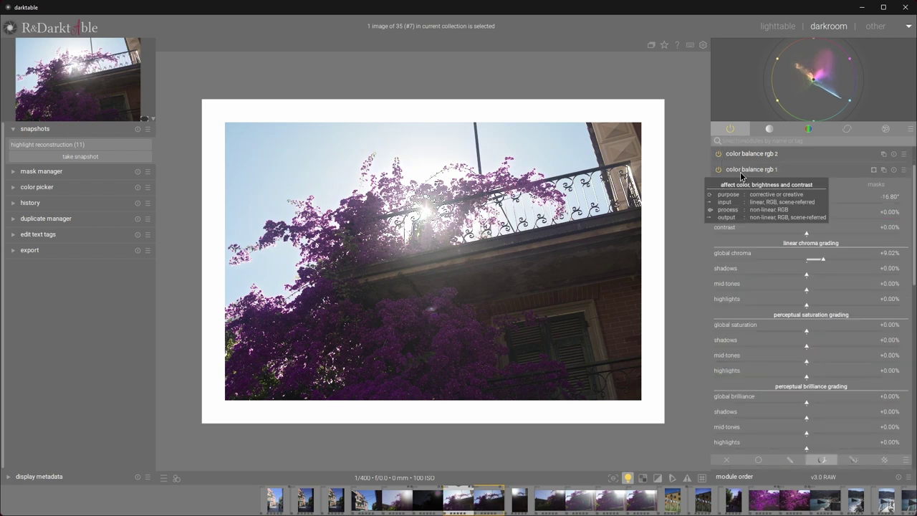
pyautogui.click(740, 176)
# Exit colour assessment and undo global brilliance back to +9.79%
pyautogui.press('w')
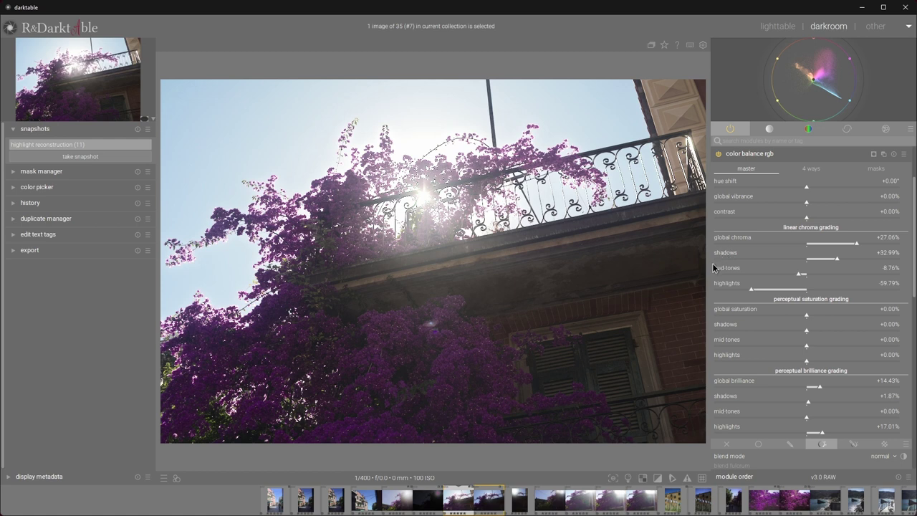
pyautogui.hotkey('ctrl', 'z')
pyautogui.moveTo(161, 346); pyautogui.dragTo(266, 297)
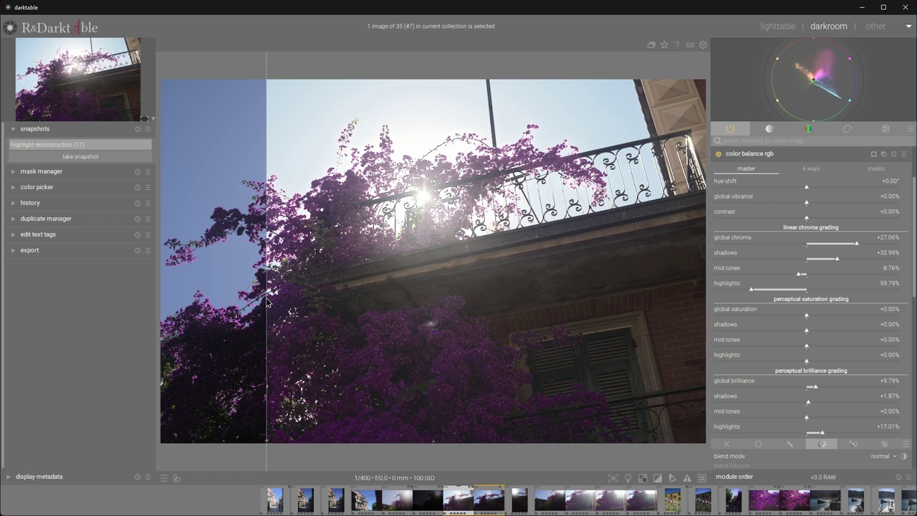
pyautogui.moveTo(266, 297); pyautogui.dragTo(568, 307)
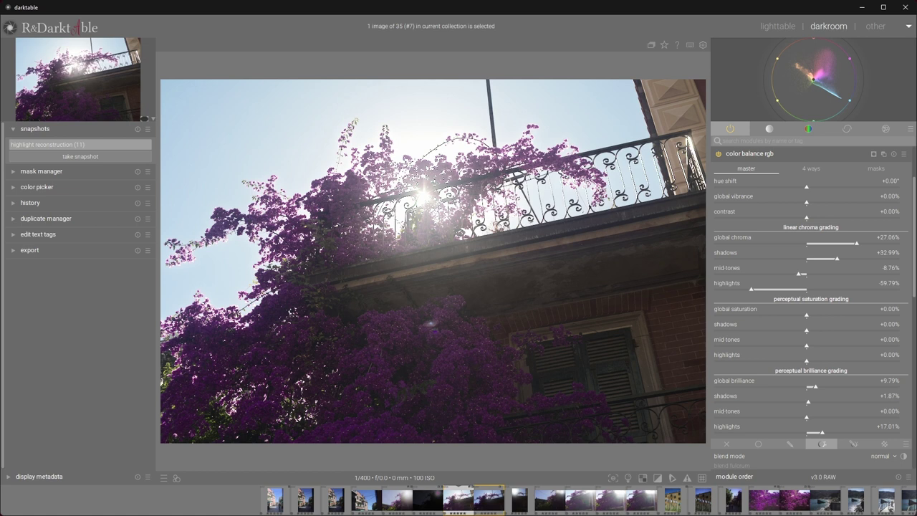